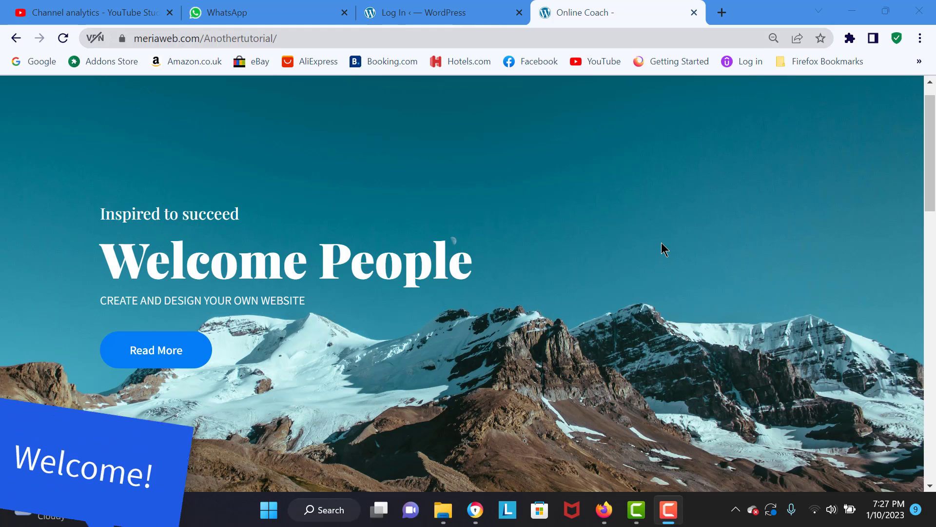
# - Browse the HostGator homepage and open the web hosting plans
pyautogui.scroll(-7, 463, 282)
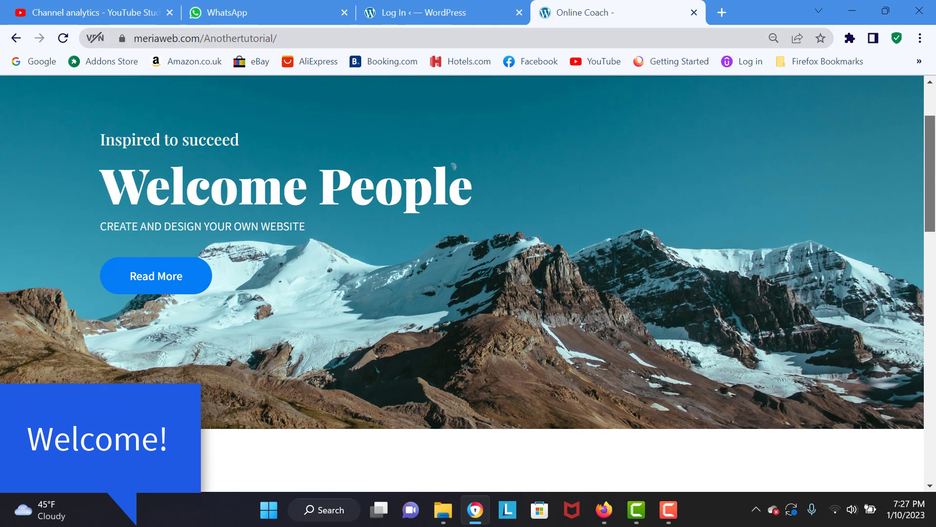
pyautogui.scroll(-5, 462, 283)
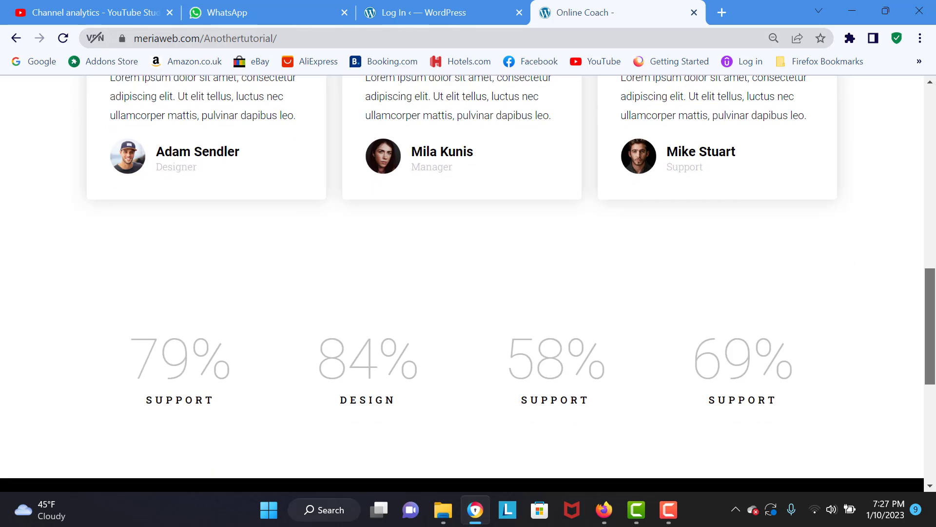
pyautogui.scroll(-6, 462, 283)
pyautogui.scroll(-1, 462, 282)
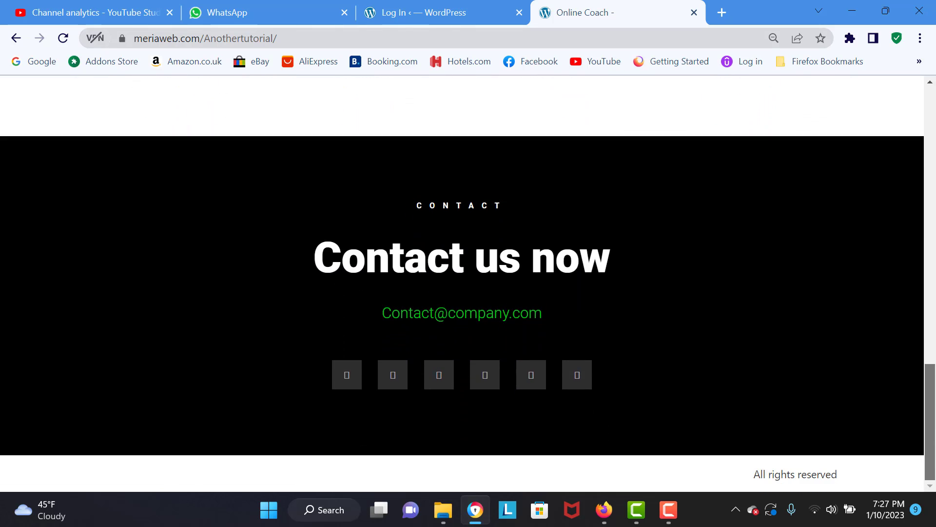
pyautogui.scroll(6, 463, 283)
pyautogui.scroll(10, 462, 283)
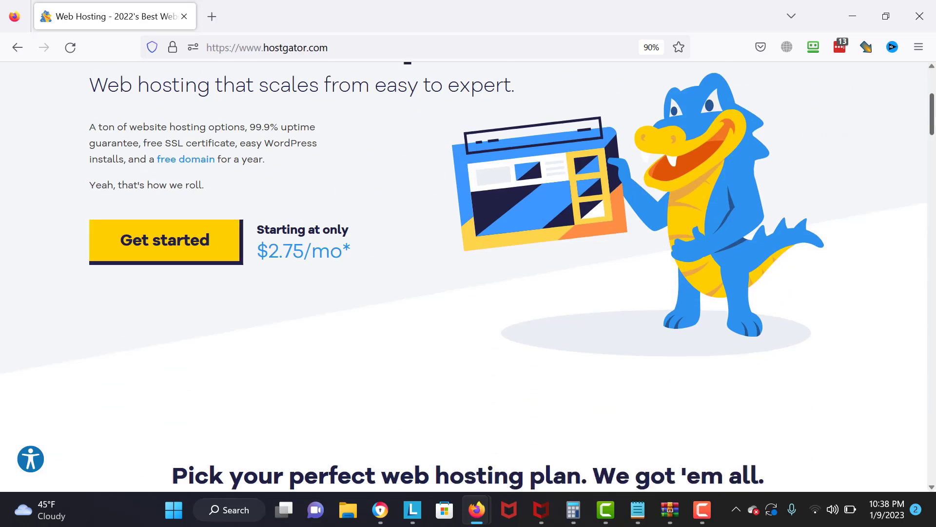
pyautogui.scroll(-1, 464, 276)
pyautogui.scroll(3, 464, 275)
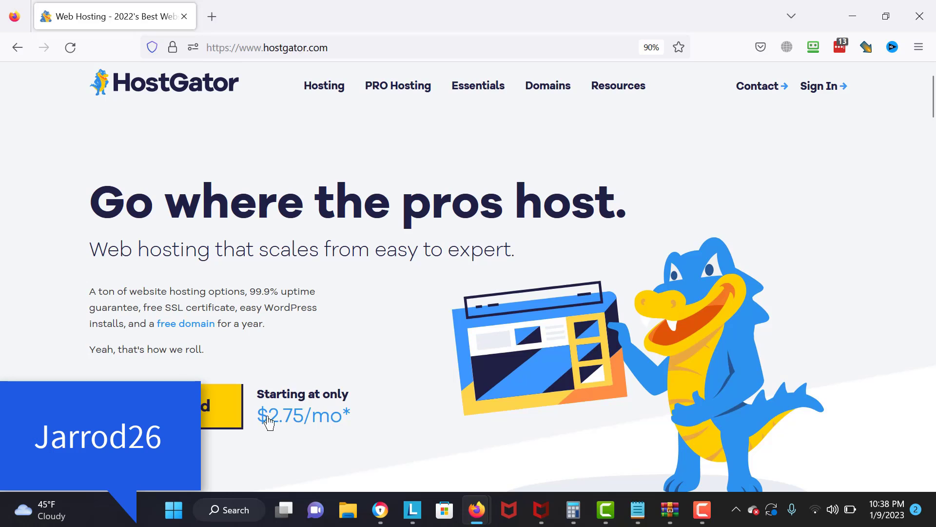
pyautogui.click(201, 422)
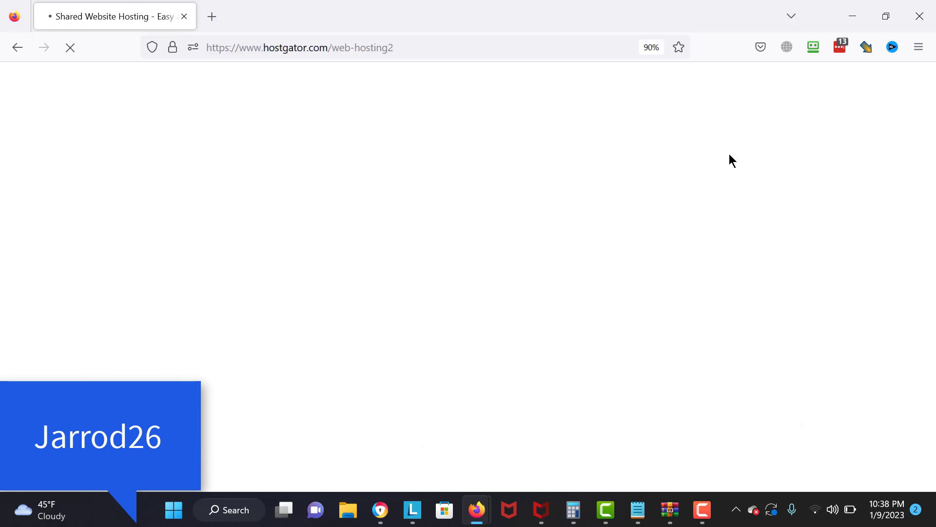
# - Compare the plan cards and buy the Baby Plan at $3.50/mo
pyautogui.scroll(3, 195, 177)
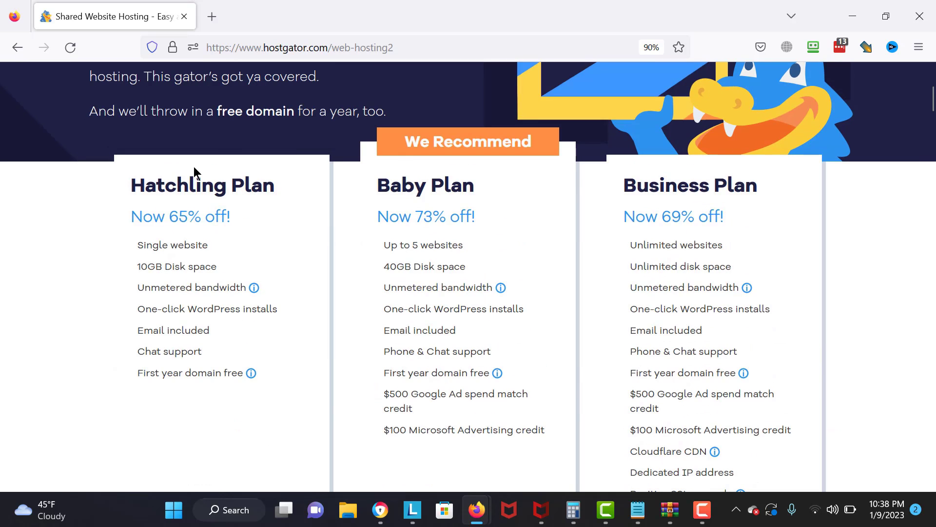
pyautogui.moveTo(411, 266); pyautogui.dragTo(660, 238)
pyautogui.click(629, 237)
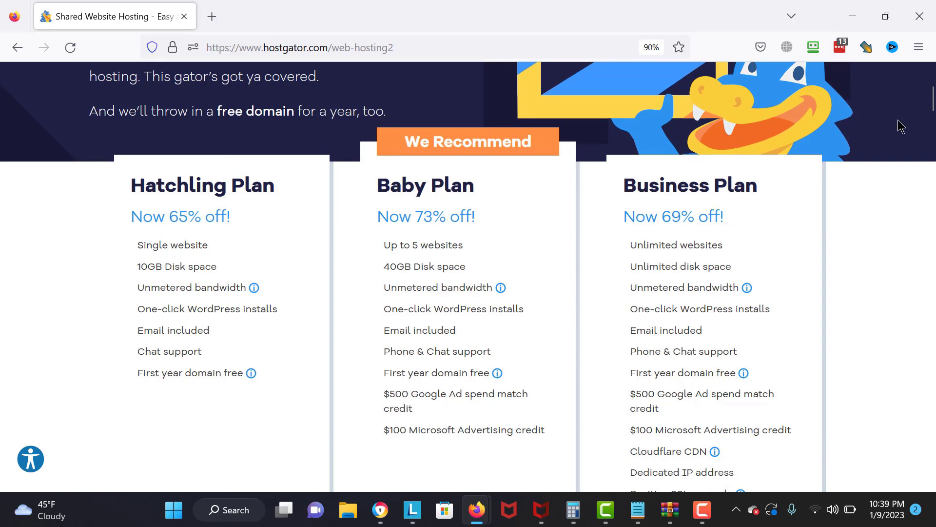
pyautogui.moveTo(933, 111); pyautogui.dragTo(932, 136)
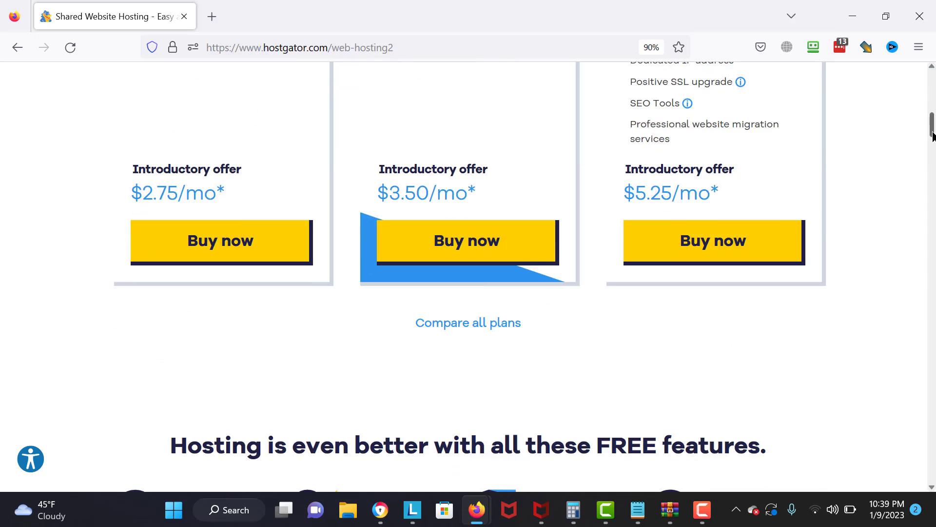
pyautogui.click(481, 241)
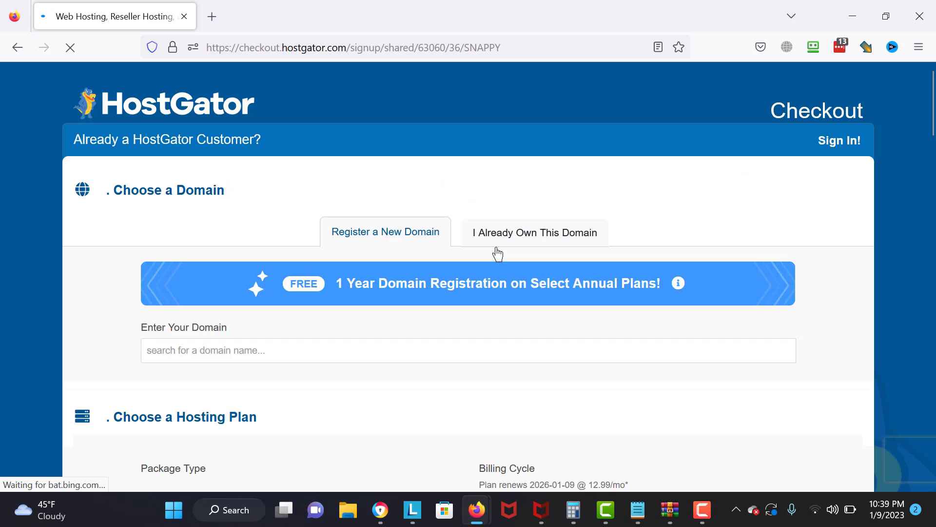
# - Enter the desired free .com domain name and check its availability
pyautogui.scroll(-3, 378, 221)
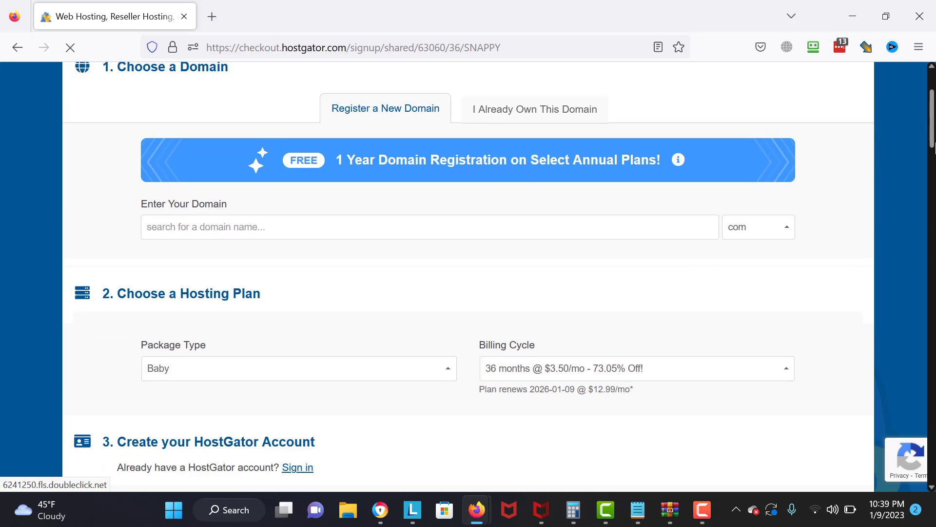
pyautogui.click(377, 217)
pyautogui.write('jd')
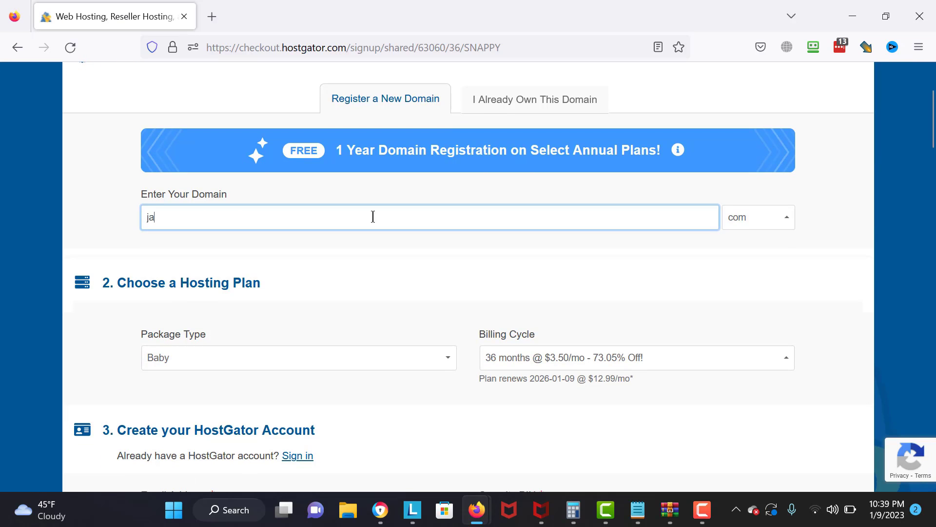
pyautogui.press('BackSpace')
pyautogui.press('BackSpace')
pyautogui.write('jd')
pyautogui.press('BackSpace')
pyautogui.press('BackSpace')
pyautogui.write('j')
pyautogui.press('BackSpace')
pyautogui.write('j')
pyautogui.press('BackSpace')
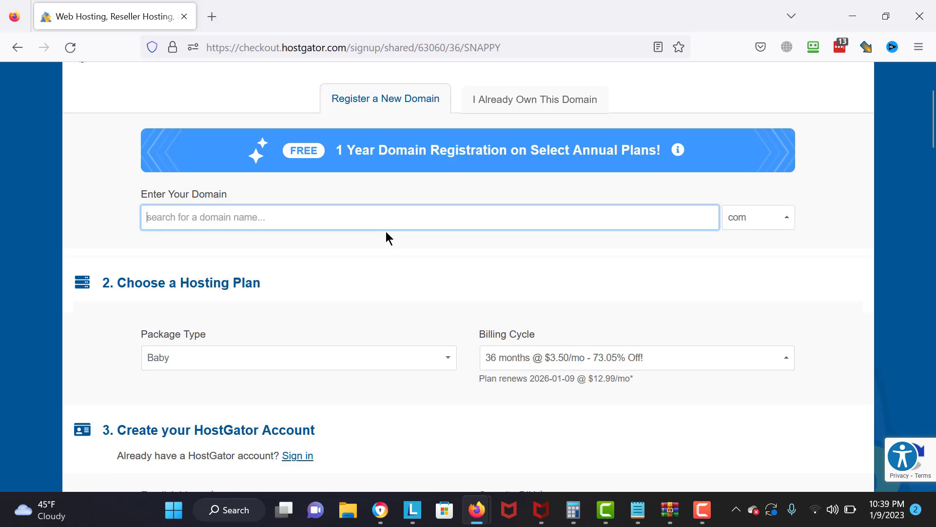
pyautogui.write('ja')
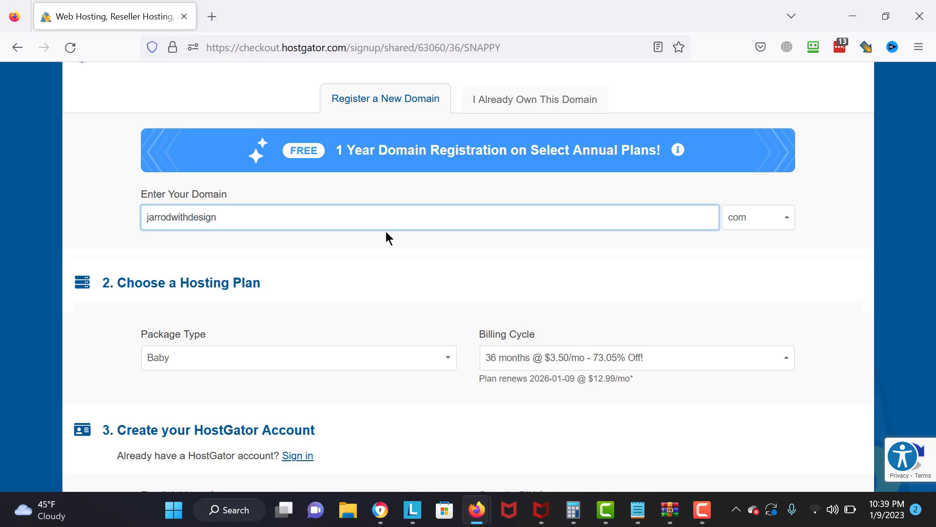
pyautogui.write('rrodwithdesign')
pyautogui.press('Tab')
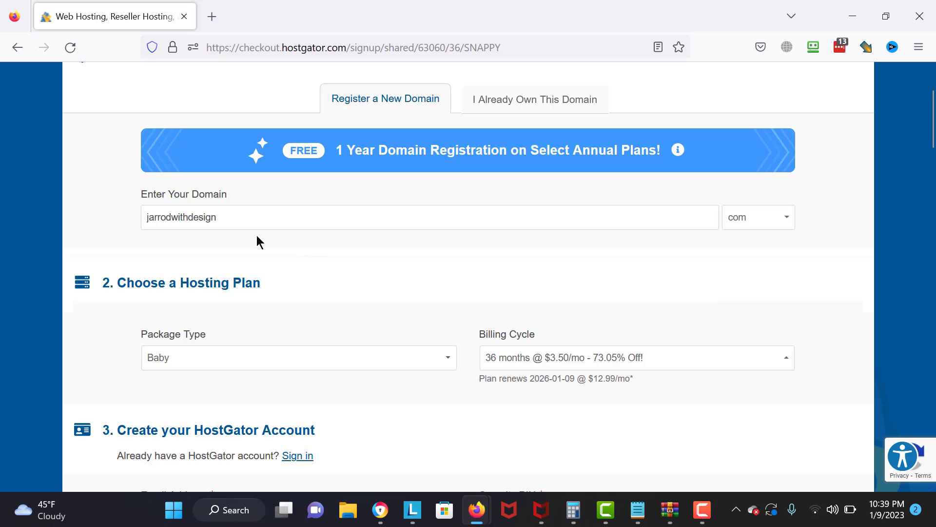
pyautogui.click(935, 145)
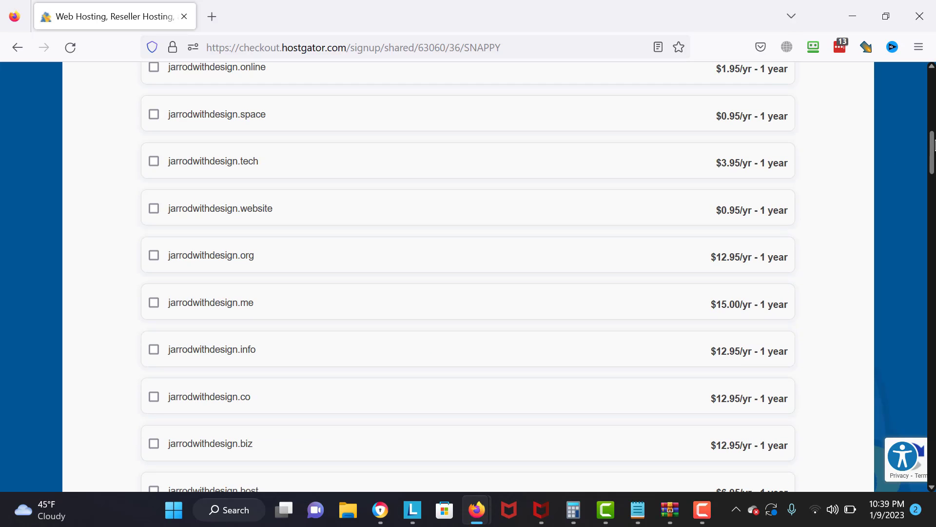
pyautogui.moveTo(935, 145); pyautogui.dragTo(935, 191)
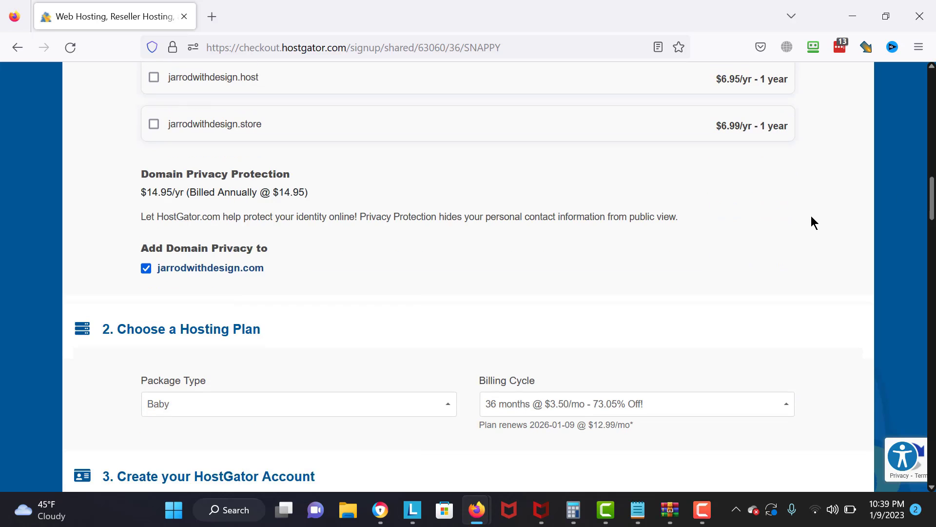
# - Set the billing cycle to 1 month at $12.95/mo, keeping Baby as package type
pyautogui.scroll(-4, 648, 210)
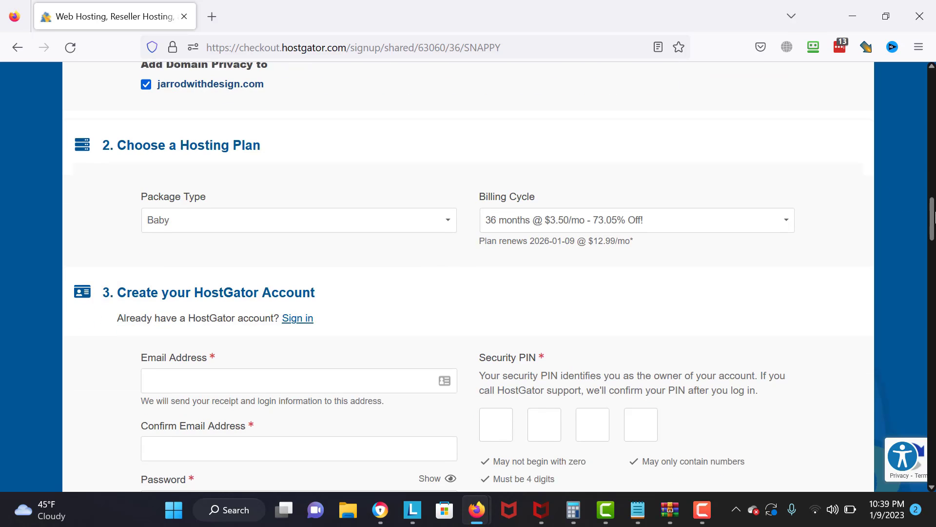
pyautogui.click(648, 207)
pyautogui.click(611, 239)
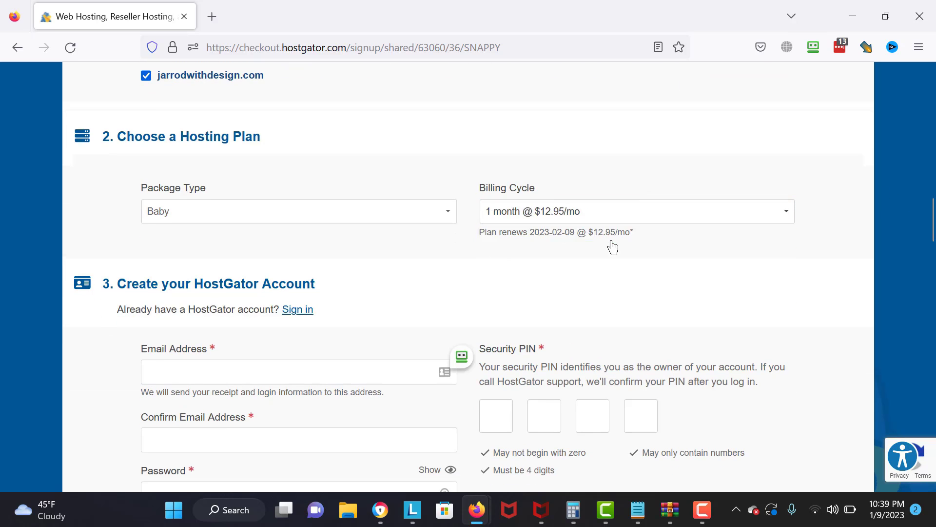
pyautogui.click(331, 213)
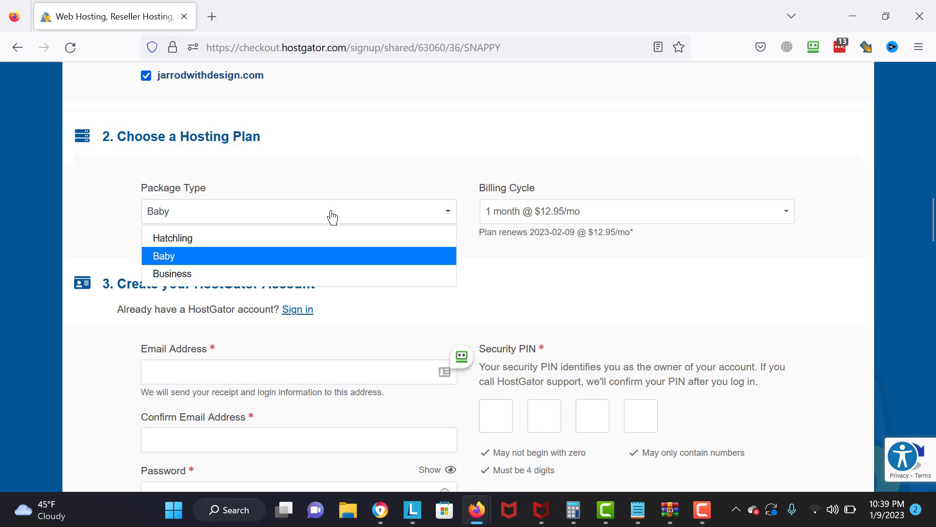
pyautogui.click(205, 261)
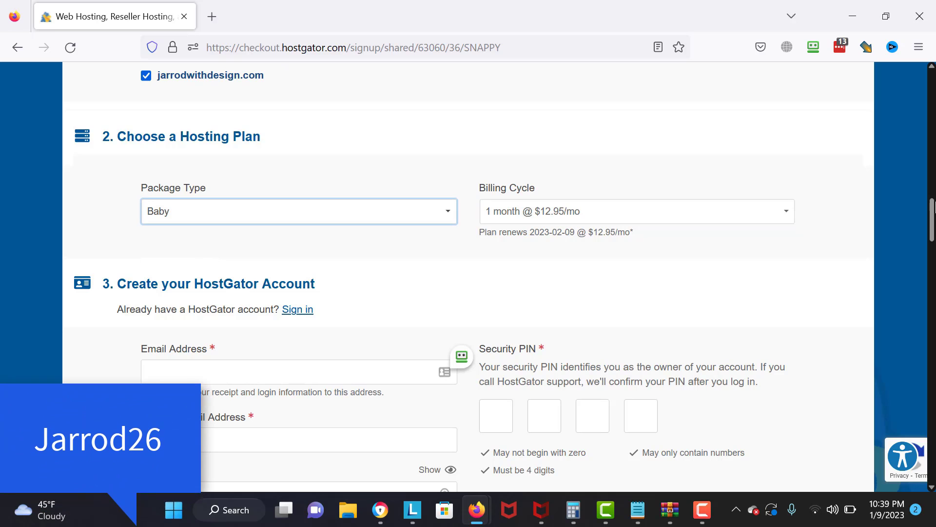
pyautogui.moveTo(934, 207); pyautogui.dragTo(934, 255)
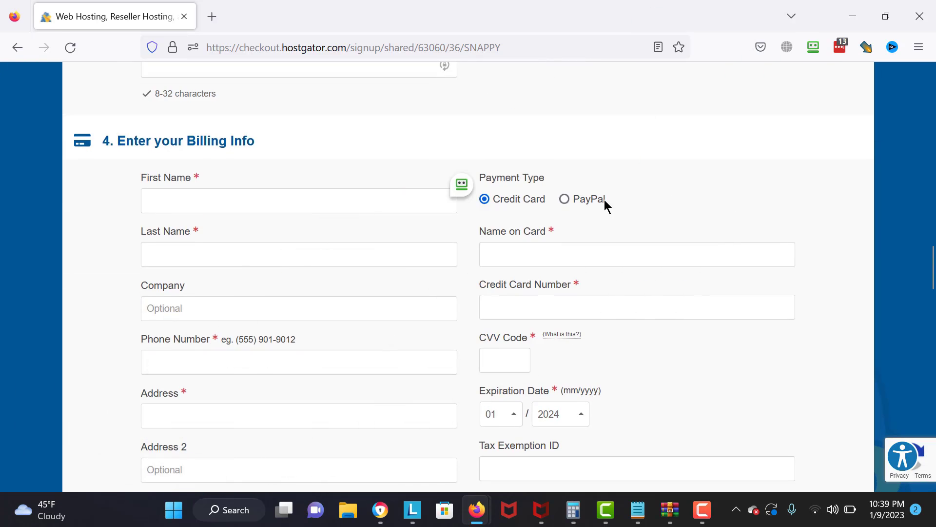
# - Keep credit card as payment type and remove the SiteLock Essentials add-on
pyautogui.click(604, 200)
pyautogui.click(525, 202)
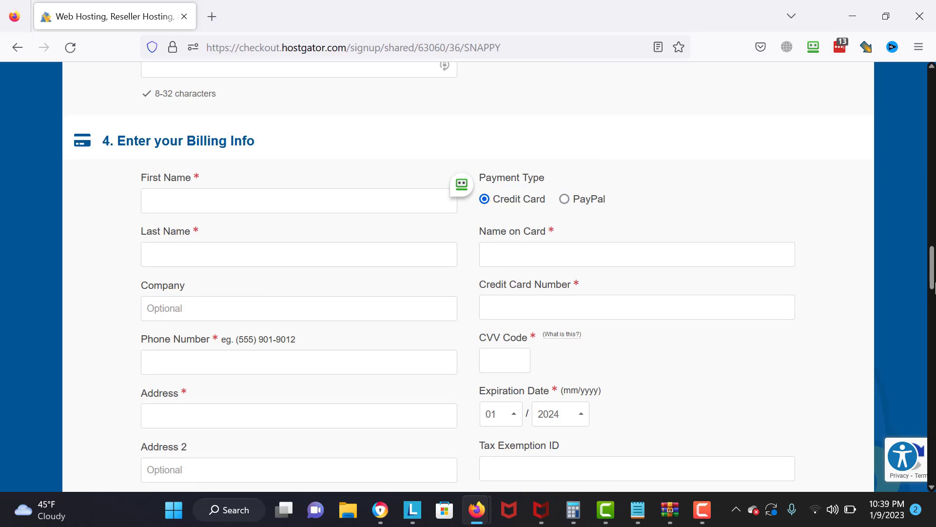
pyautogui.moveTo(934, 281); pyautogui.dragTo(934, 365)
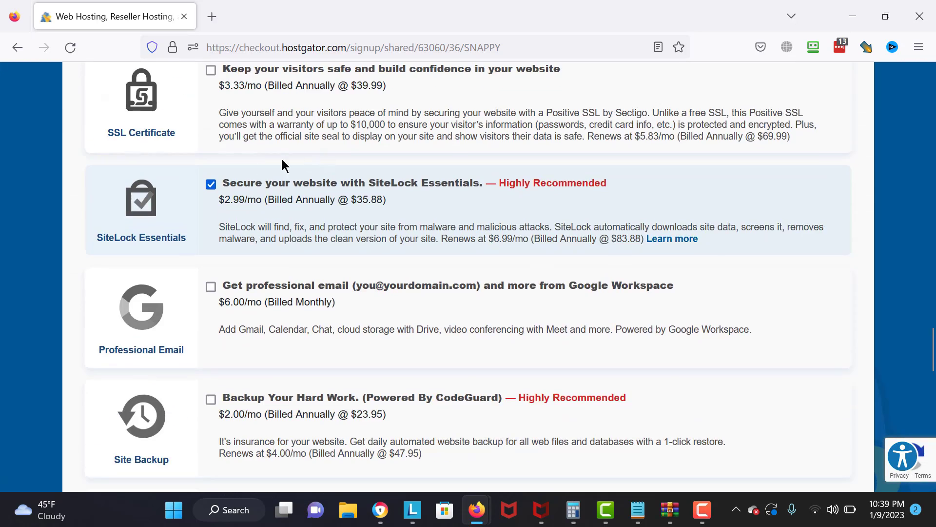
pyautogui.click(211, 185)
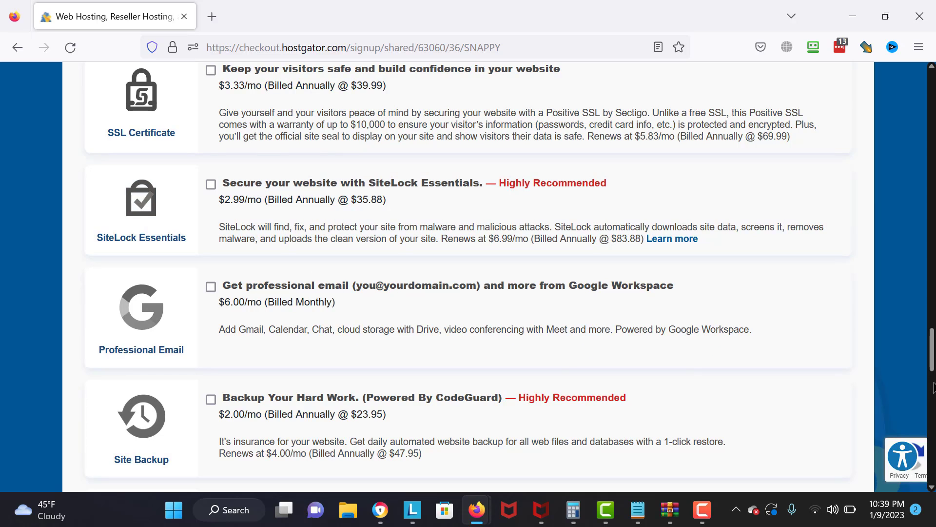
pyautogui.moveTo(934, 374); pyautogui.dragTo(934, 432)
# - Replace the SNAPPY coupon with a new code and validate it
pyautogui.scroll(2, 271, 246)
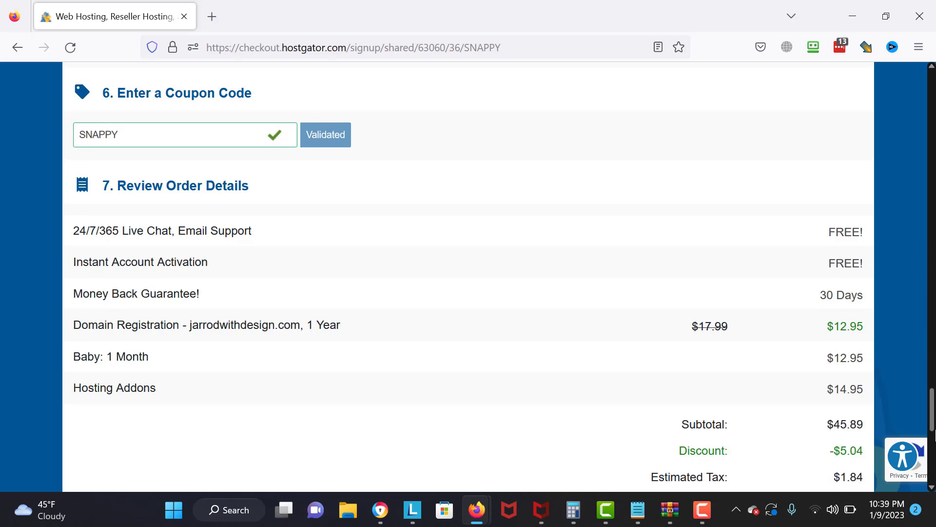
pyautogui.tripleClick(178, 183)
pyautogui.press('BackSpace')
pyautogui.write('Jarrod26')
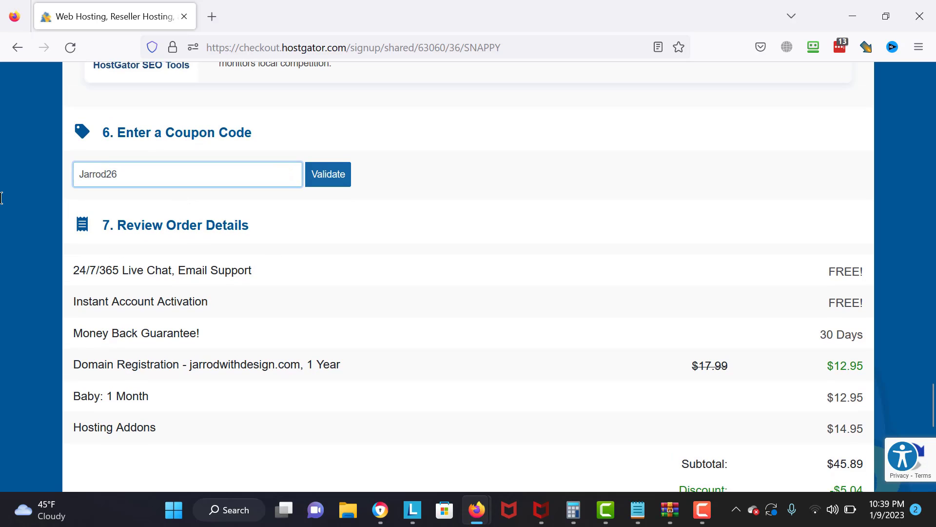
pyautogui.click(315, 175)
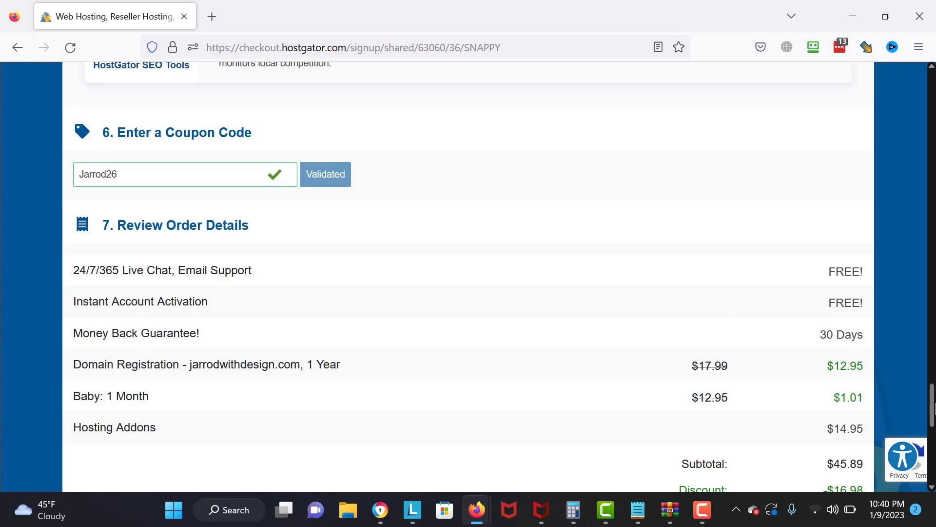
# - Tick the Auto Renewal Terms, Terms of Service and Cancellation Policy checkbox
pyautogui.scroll(-3, 932, 406)
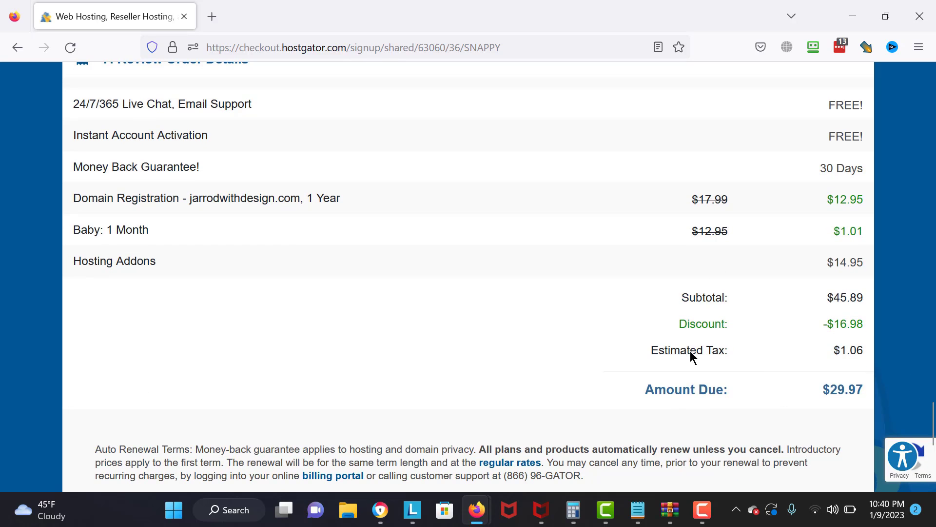
pyautogui.scroll(-6, 918, 437)
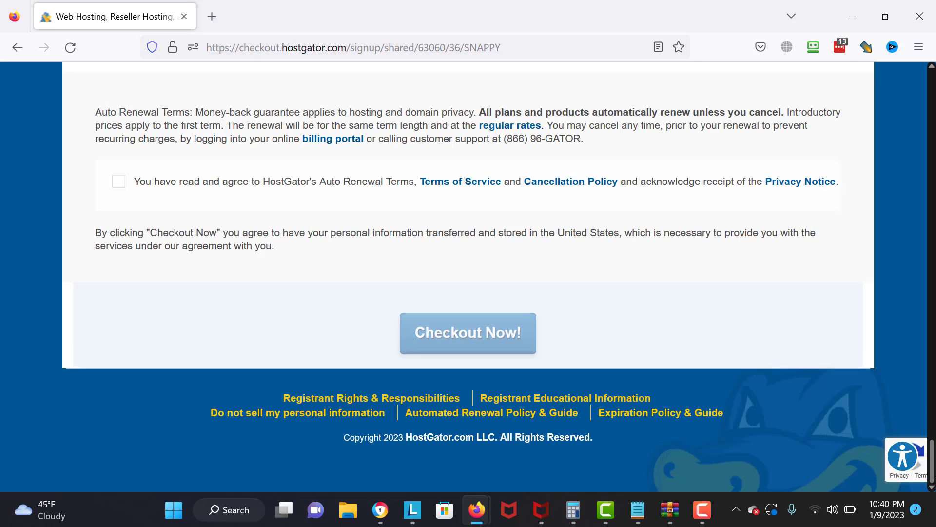
pyautogui.click(118, 191)
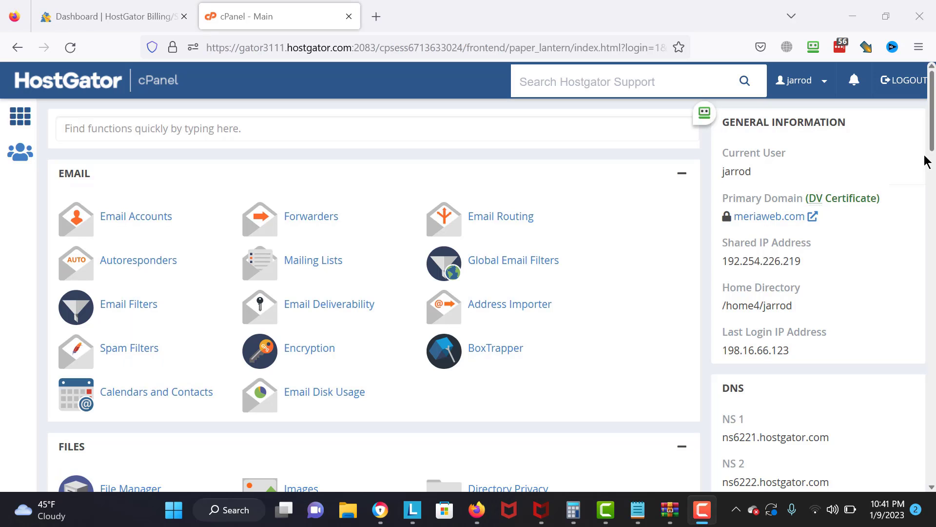
# - Open WordPress Manager by Softaculous from cPanel's Software section
pyautogui.moveTo(926, 161); pyautogui.dragTo(927, 275)
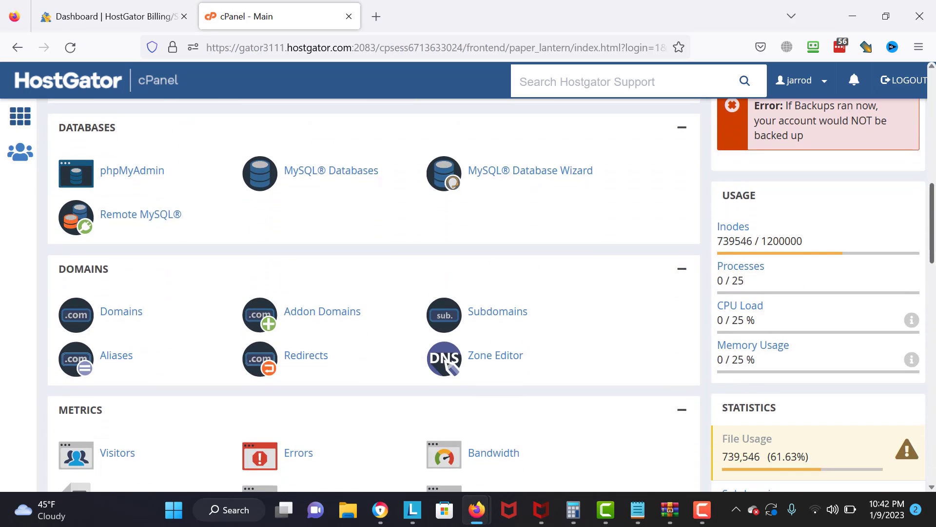
pyautogui.moveTo(932, 224); pyautogui.dragTo(932, 321)
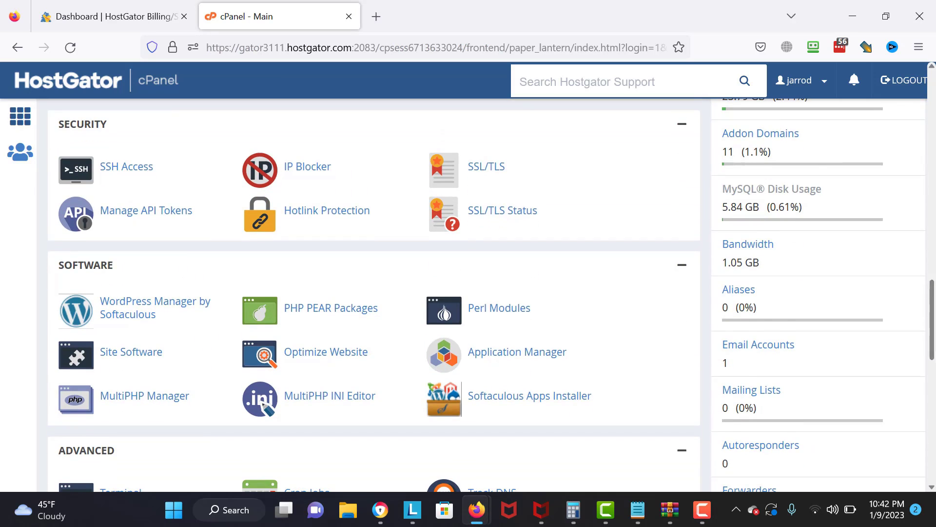
pyautogui.click(138, 319)
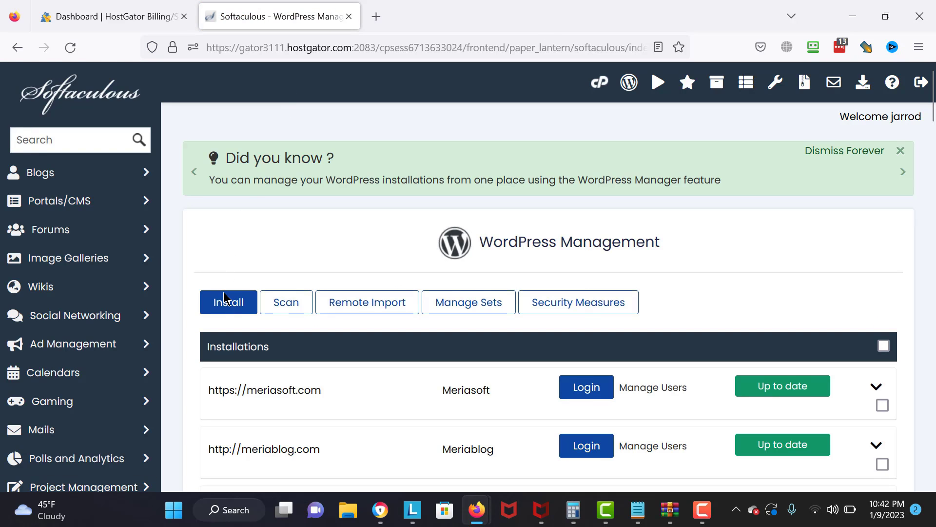
# - Start a new WordPress install and set the directory to Anothertutorial
pyautogui.click(224, 303)
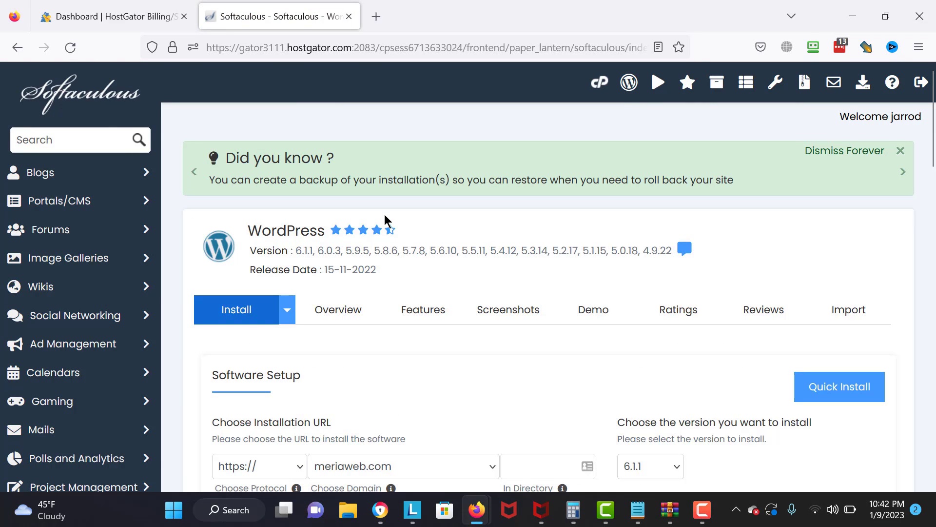
pyautogui.scroll(-3, 834, 209)
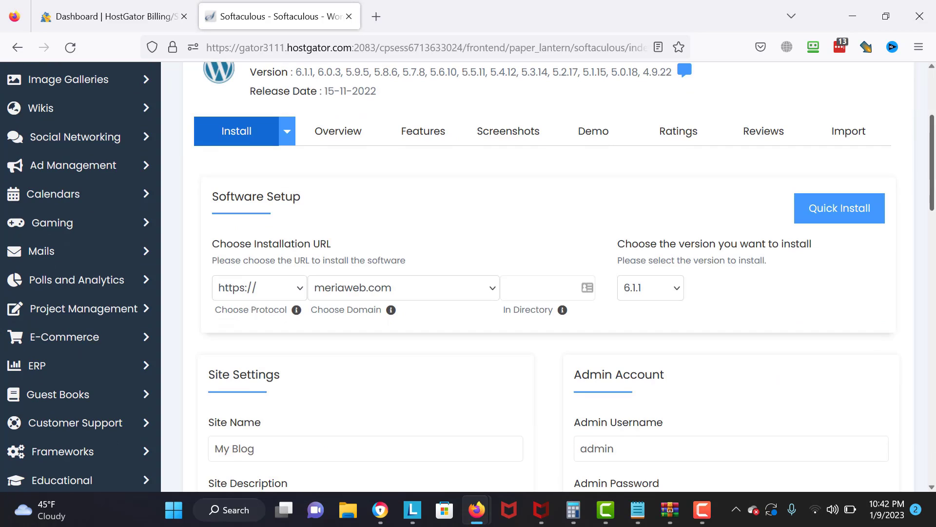
pyautogui.click(522, 282)
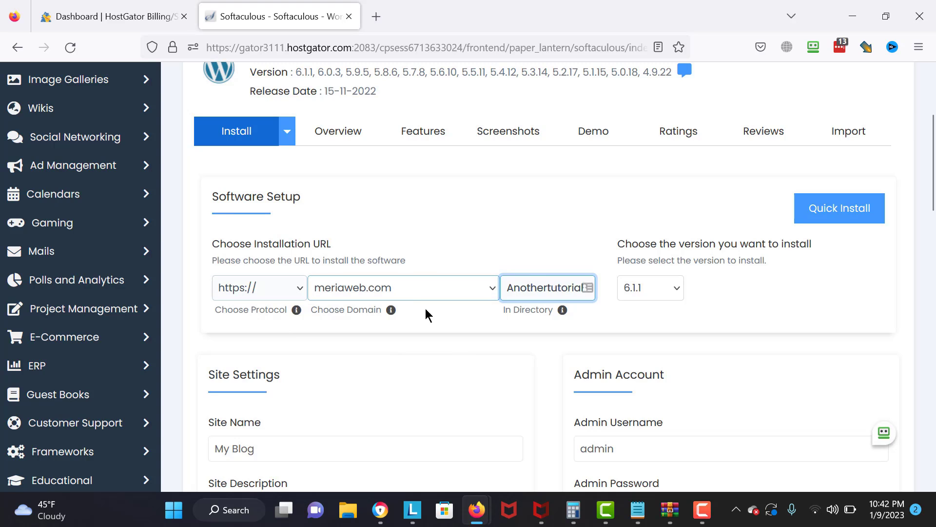
pyautogui.moveTo(426, 303); pyautogui.dragTo(211, 242)
pyautogui.click(886, 254)
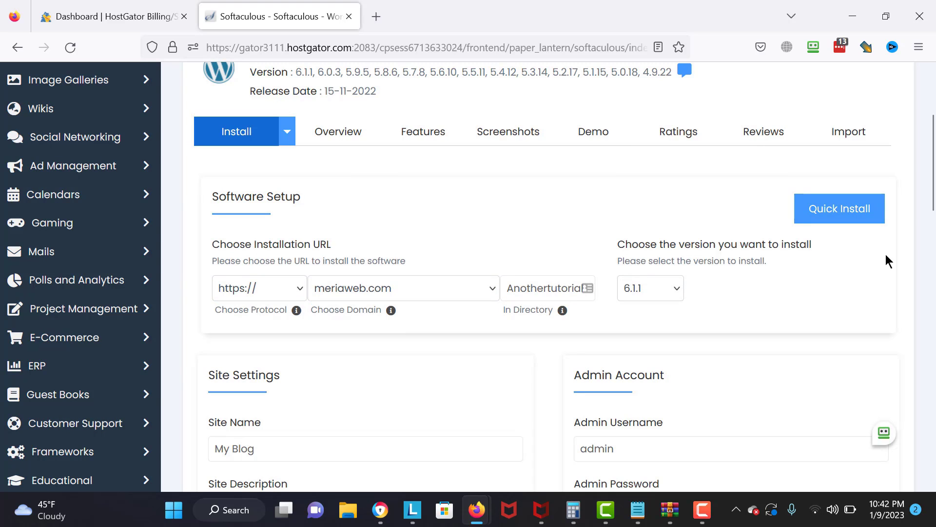
pyautogui.scroll(-5, 927, 211)
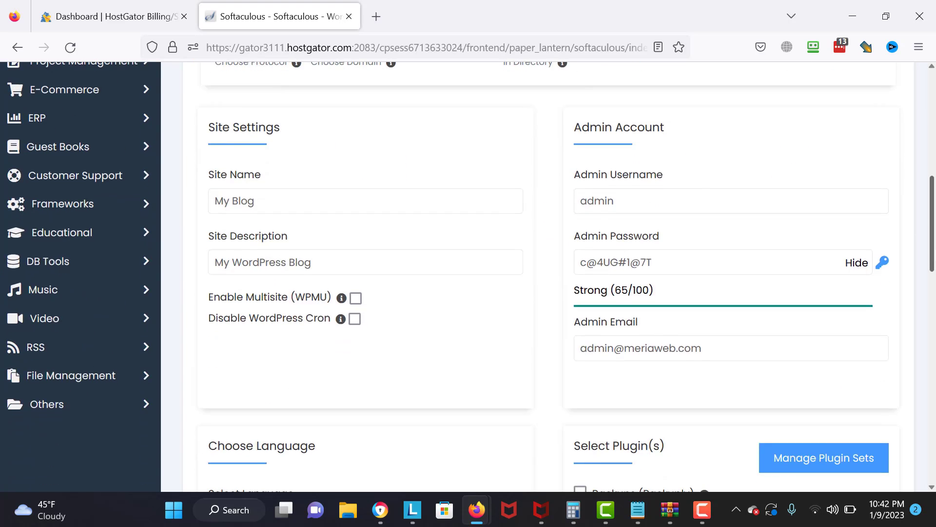
pyautogui.moveTo(679, 257); pyautogui.dragTo(538, 285)
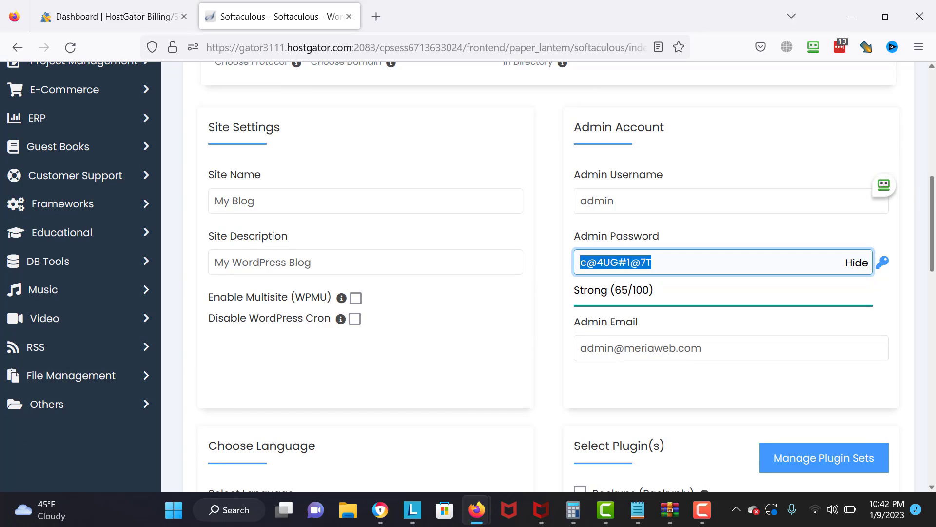
# - Change the site name to My New Site
pyautogui.click(394, 203)
pyautogui.press('BackSpace')
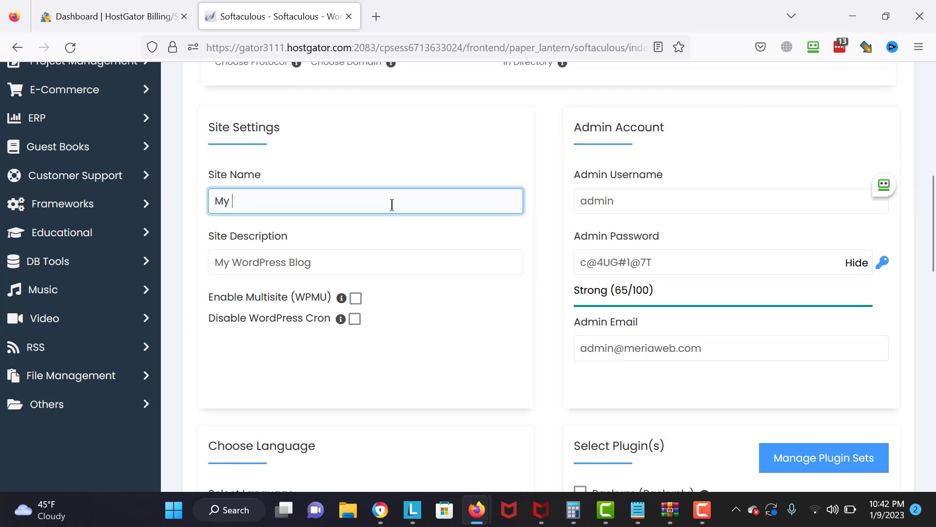
pyautogui.press('BackSpace')
pyautogui.write('New Site')
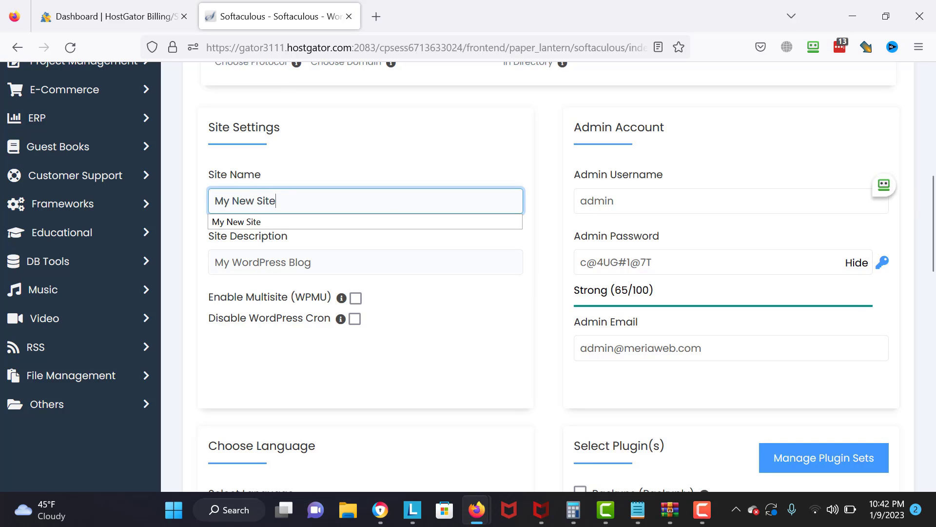
pyautogui.press('Escape')
# - Fill in the admin e-mail address and submit the installation
pyautogui.scroll(-3, 392, 205)
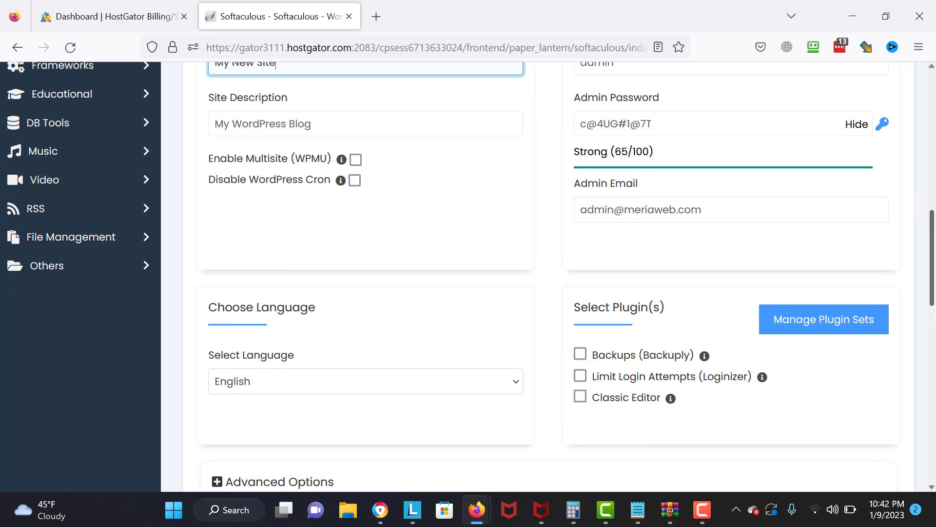
pyautogui.scroll(-9, 546, 273)
pyautogui.scroll(-1, 547, 273)
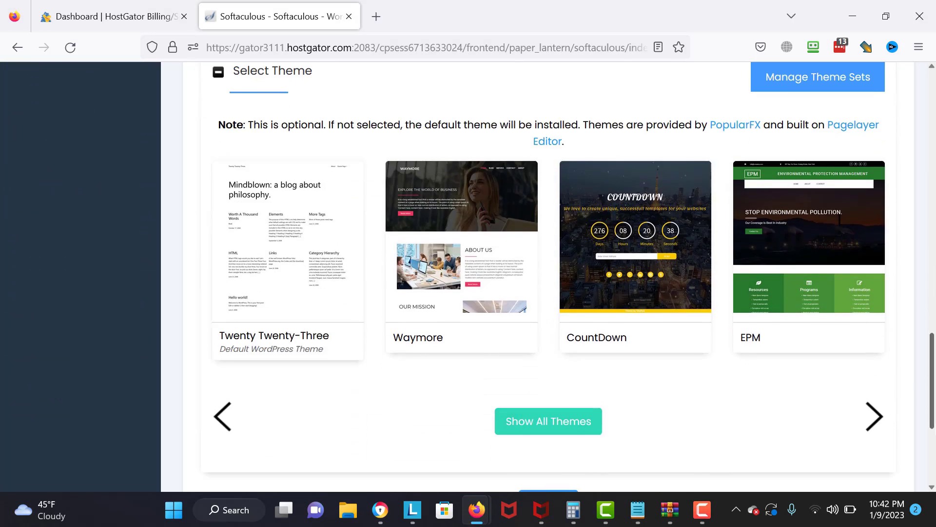
pyautogui.scroll(-3, 547, 273)
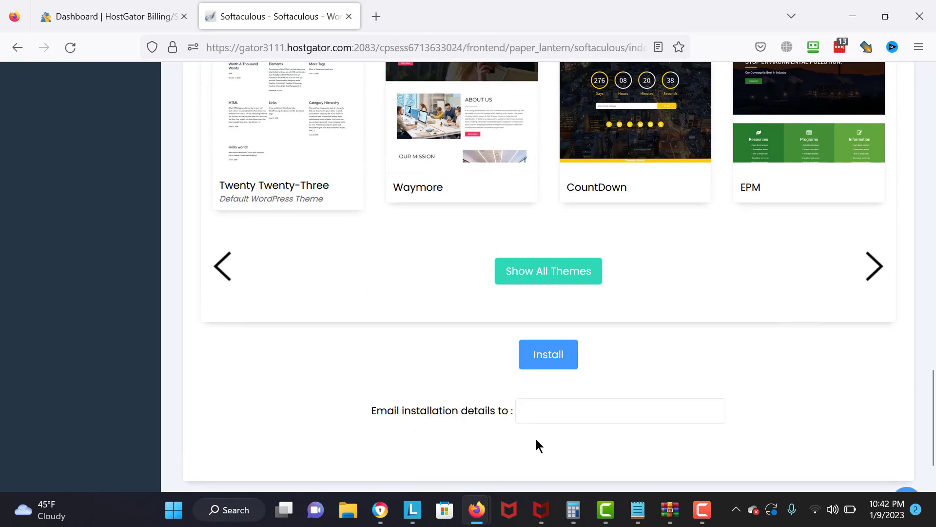
pyautogui.click(531, 420)
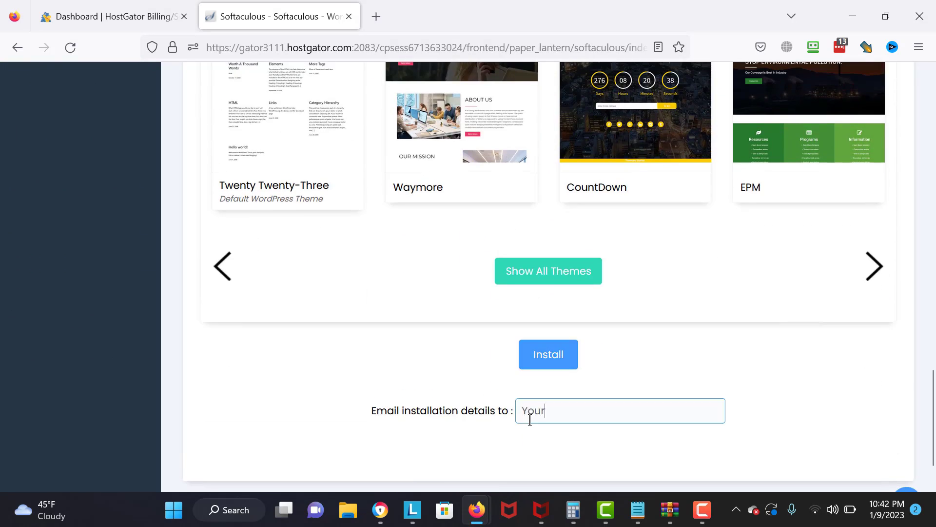
pyautogui.write('Yourm')
pyautogui.press('BackSpace')
pyautogui.write('email@gmail.com')
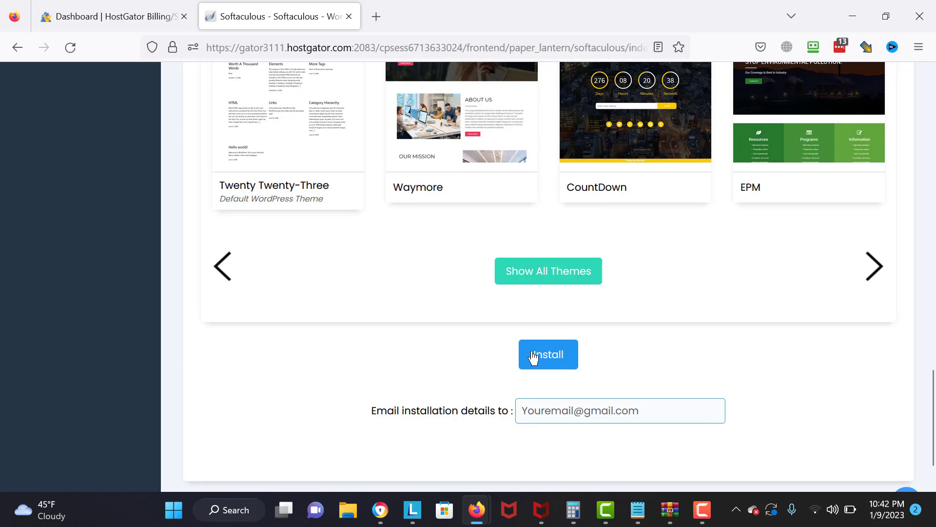
pyautogui.click(534, 356)
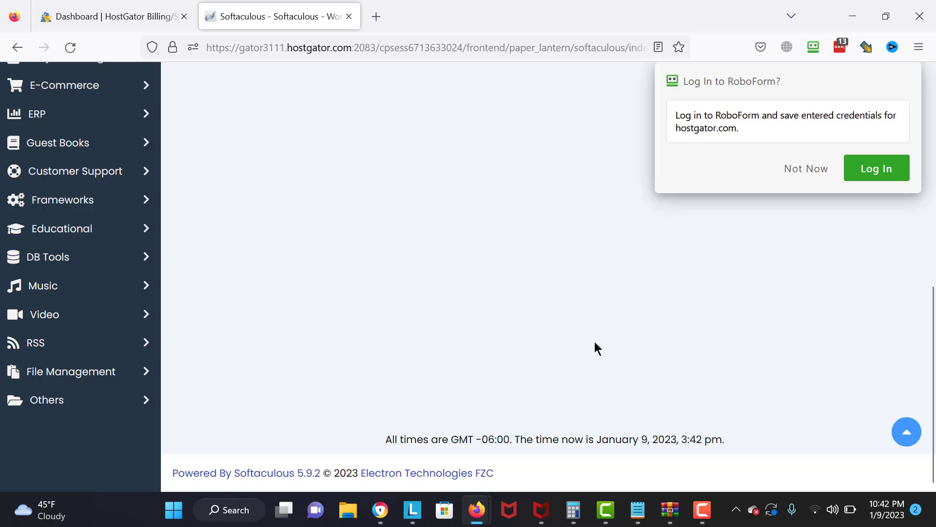
pyautogui.click(806, 168)
pyautogui.scroll(7, 934, 319)
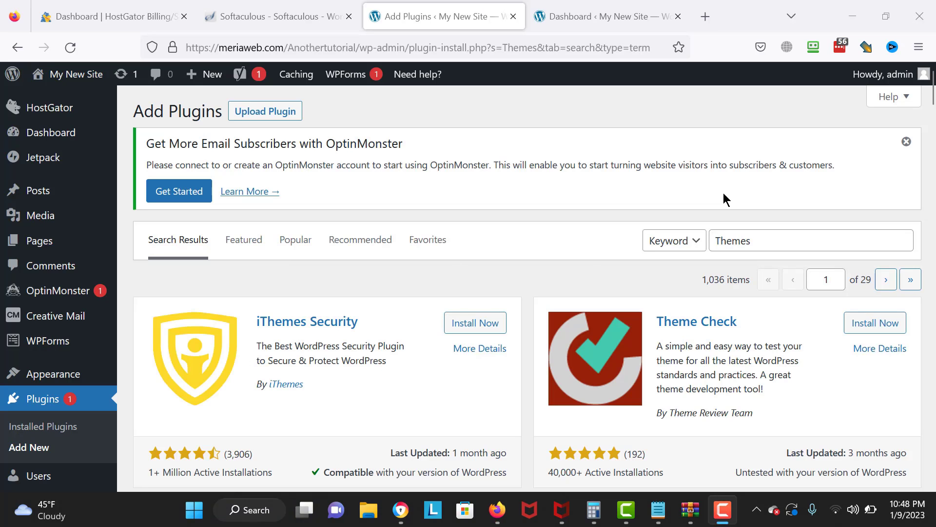
# - Search plugins for Elementor, install Elementor Website Builder and activate it
pyautogui.click(764, 248)
pyautogui.press('BackSpace')
pyautogui.press('BackSpace')
pyautogui.press('BackSpace')
pyautogui.press('BackSpace')
pyautogui.press('BackSpace')
pyautogui.press('BackSpace')
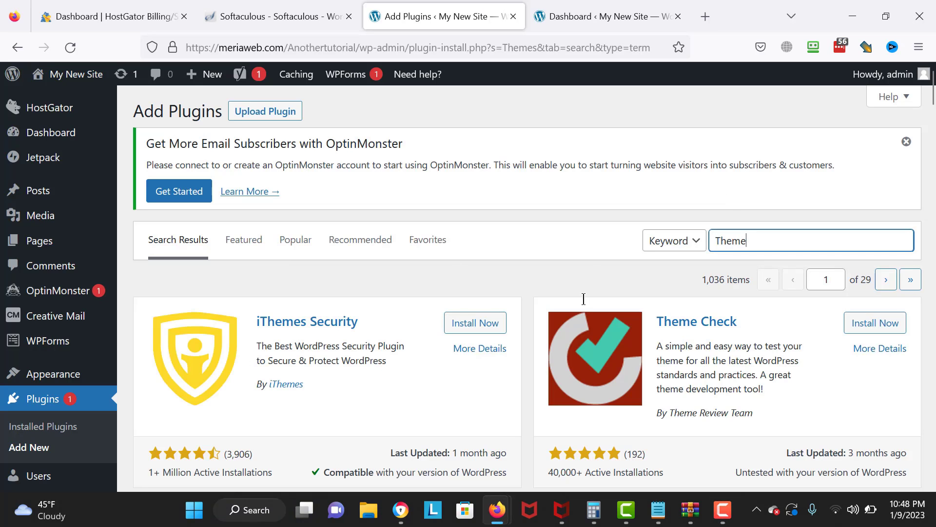
pyautogui.write('Ele')
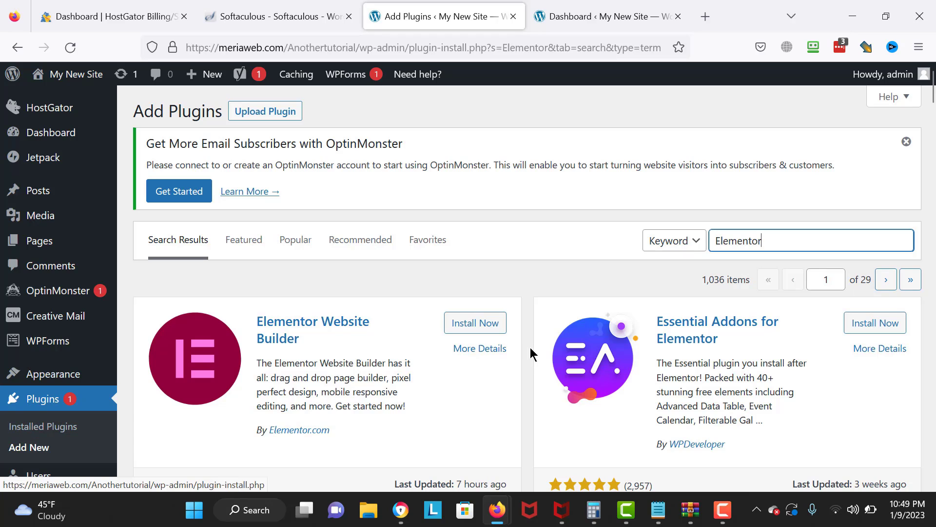
pyautogui.click(480, 323)
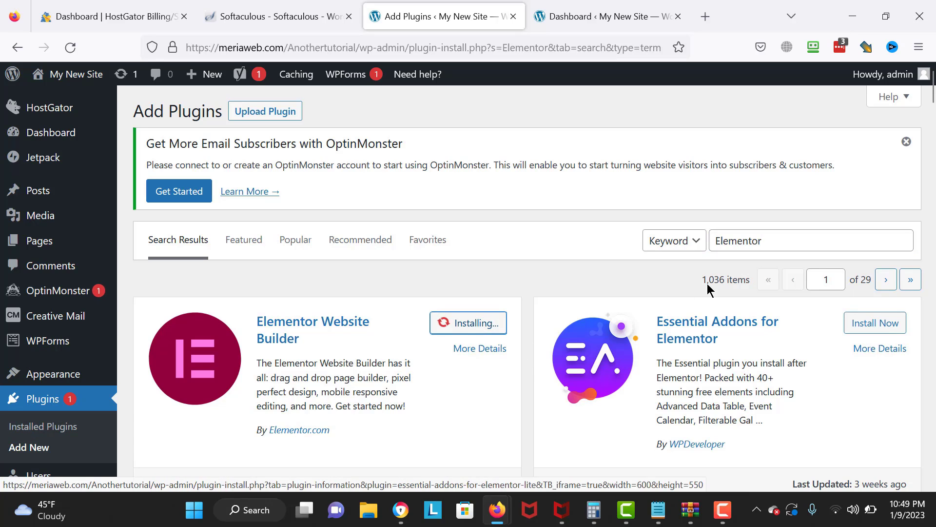
pyautogui.scroll(-2, 561, 200)
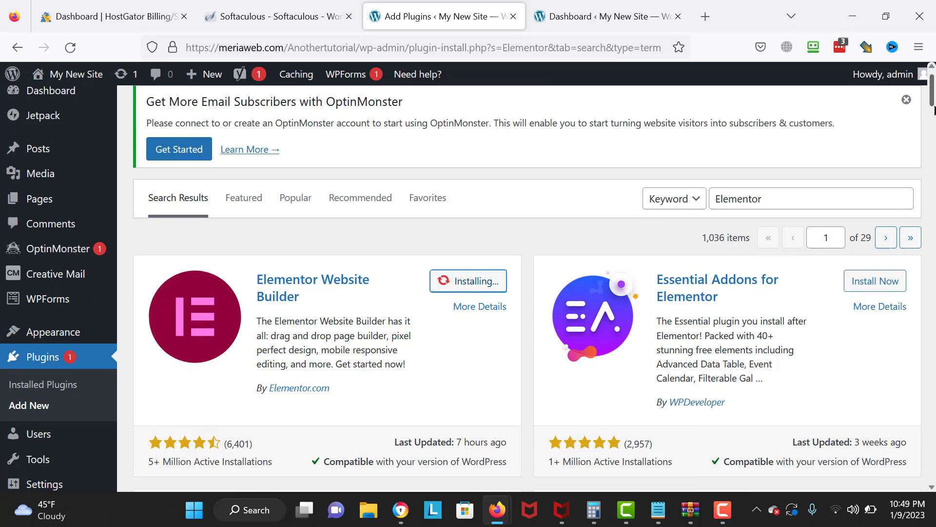
pyautogui.press('XF86AudioLowerVolume')
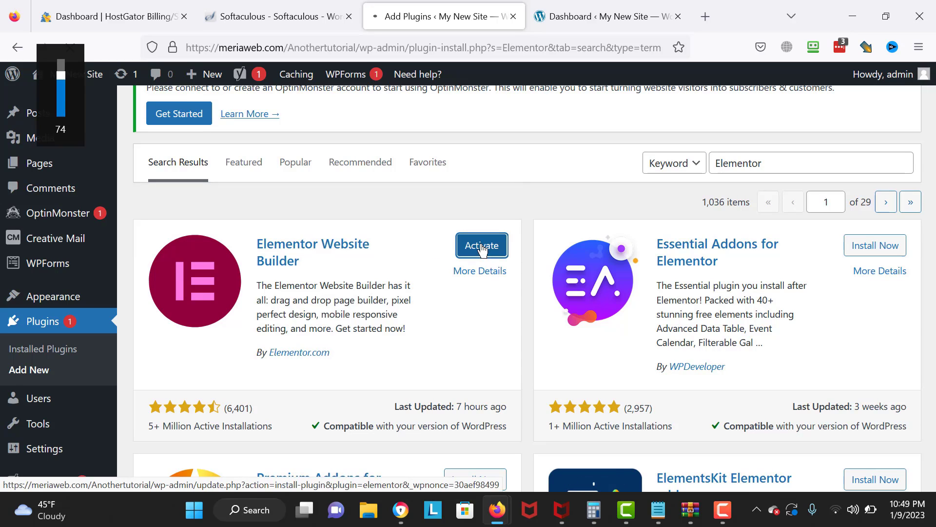
pyautogui.click(482, 247)
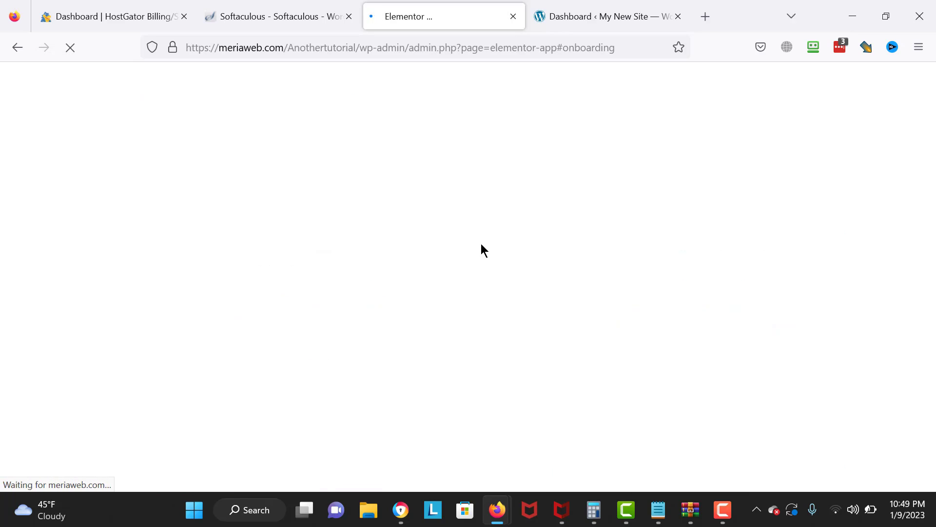
# - Continue with the Hello theme and rename the site to My tutorial
pyautogui.scroll(-3, 670, 350)
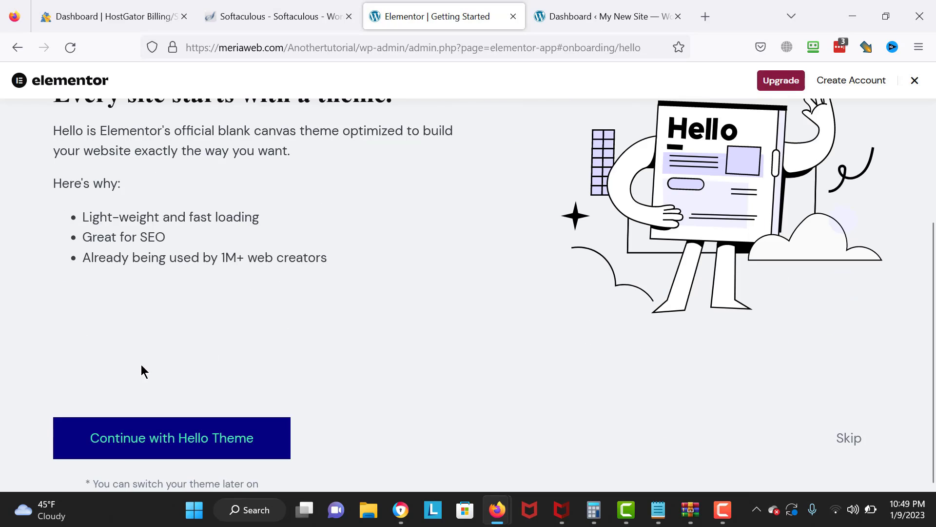
pyautogui.click(179, 428)
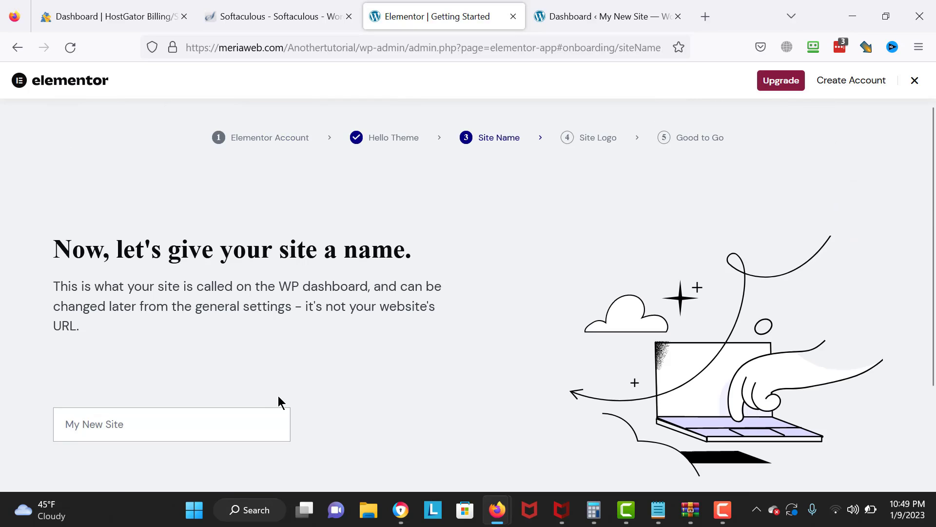
pyautogui.click(259, 419)
pyautogui.moveTo(259, 419); pyautogui.dragTo(24, 409)
pyautogui.press('BackSpace')
pyautogui.write('My tutorial')
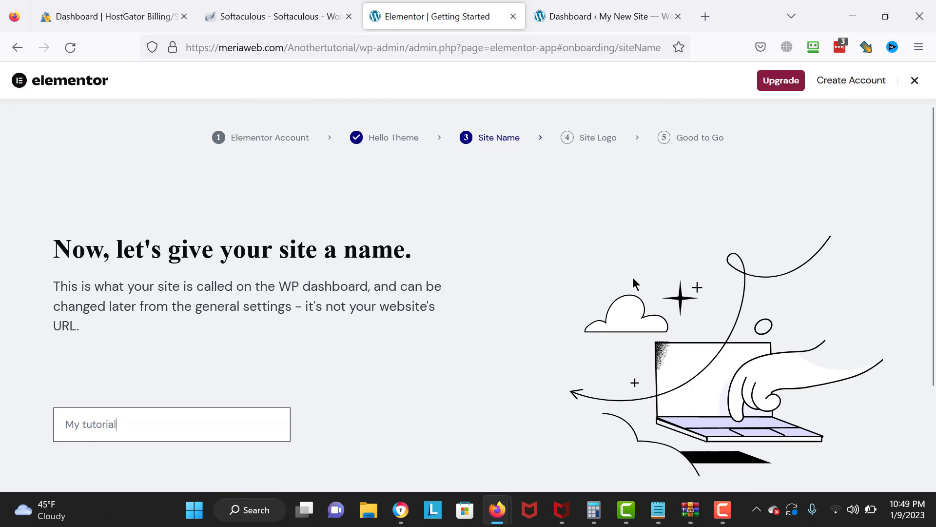
pyautogui.scroll(-3, 727, 399)
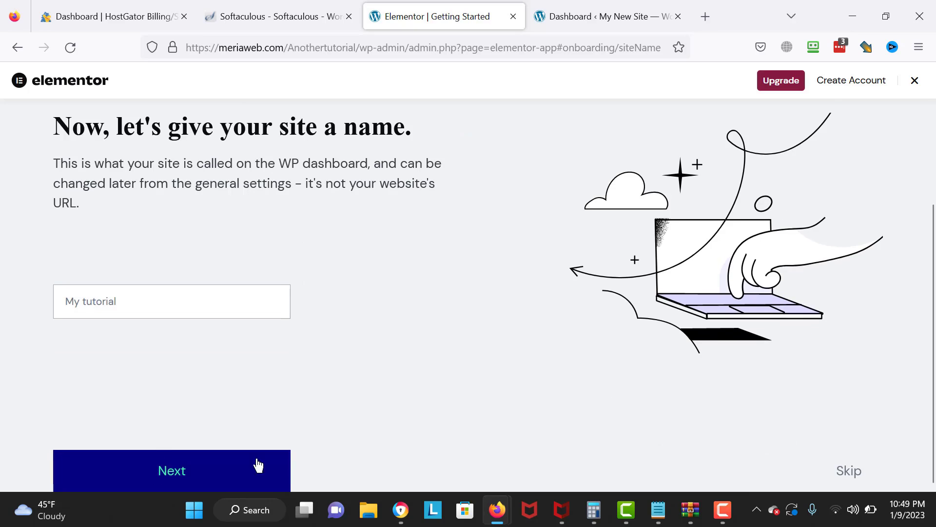
pyautogui.press('Return')
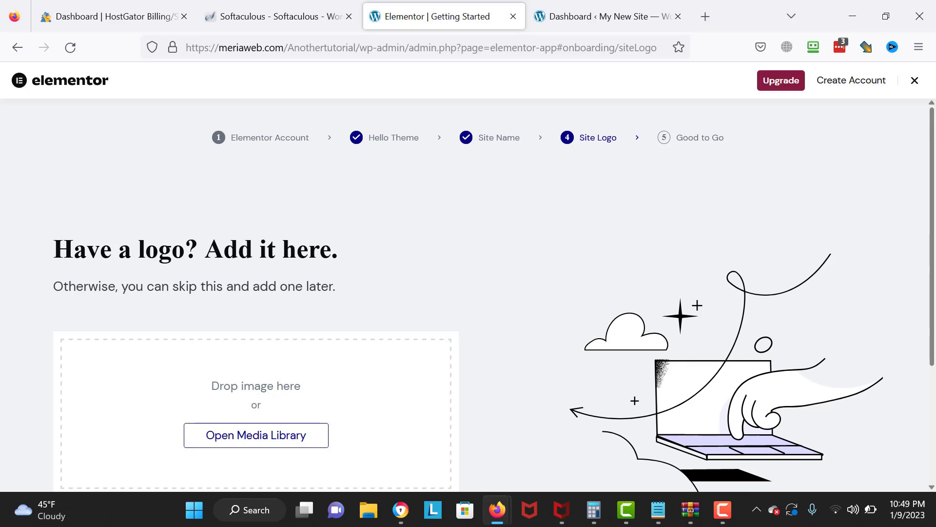
# - Skip the logo step and choose 'Browse from +100 templates'
pyautogui.scroll(-3, 828, 375)
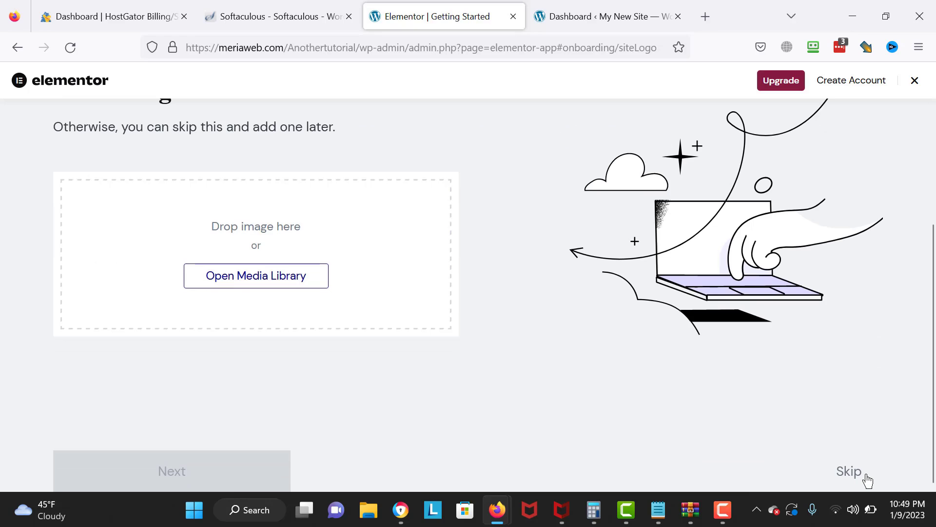
pyautogui.click(849, 471)
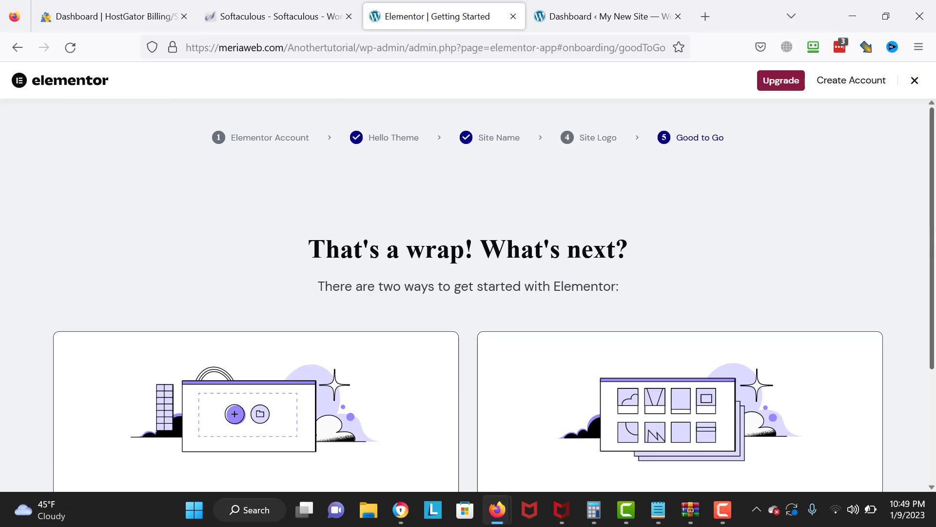
pyautogui.scroll(-3, 868, 479)
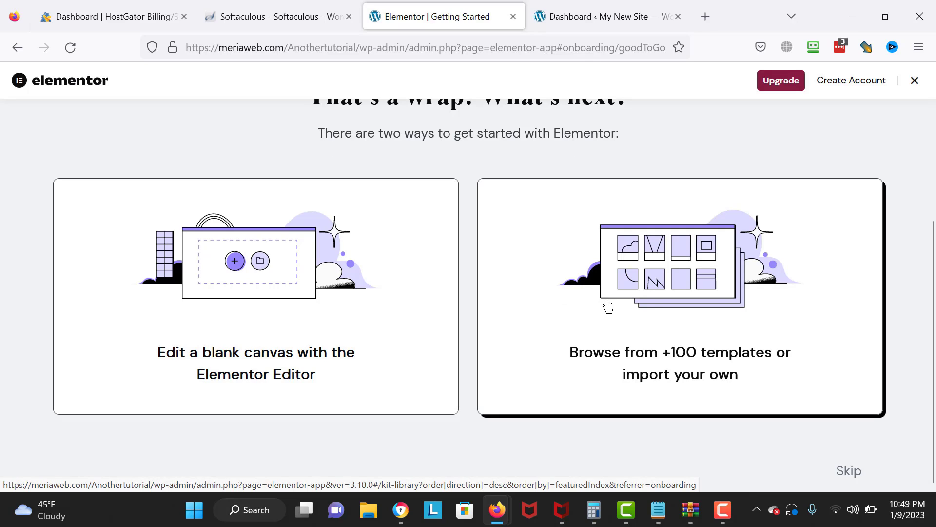
pyautogui.click(791, 405)
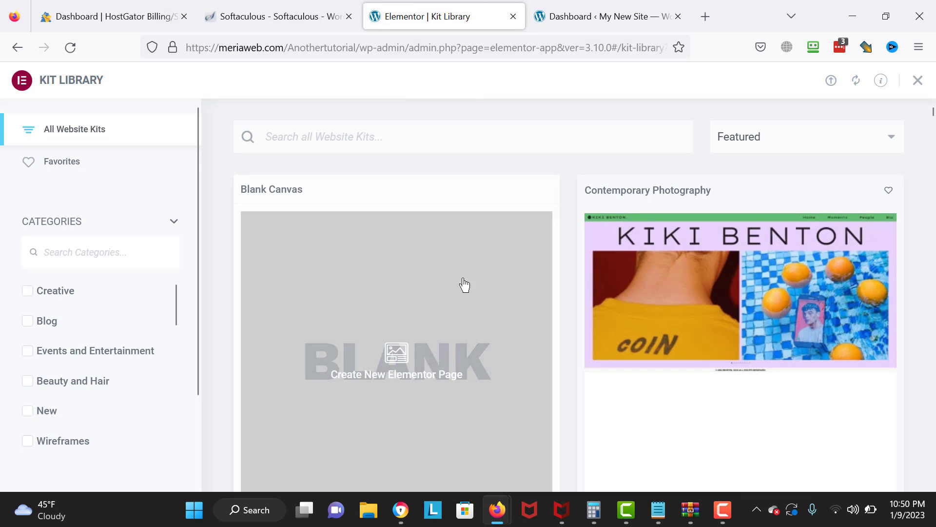
# - Sort the kits by Popular and filter Kits by Plan to Pro only
pyautogui.click(818, 150)
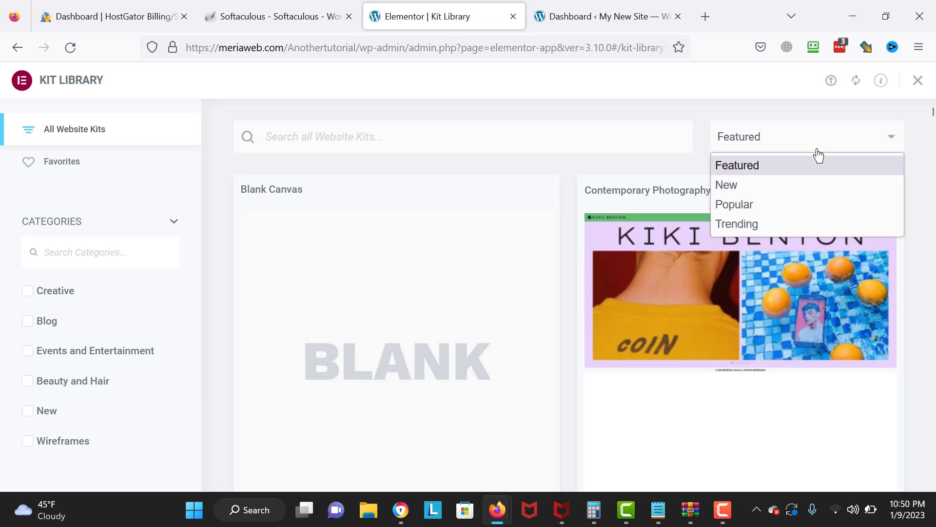
pyautogui.click(779, 204)
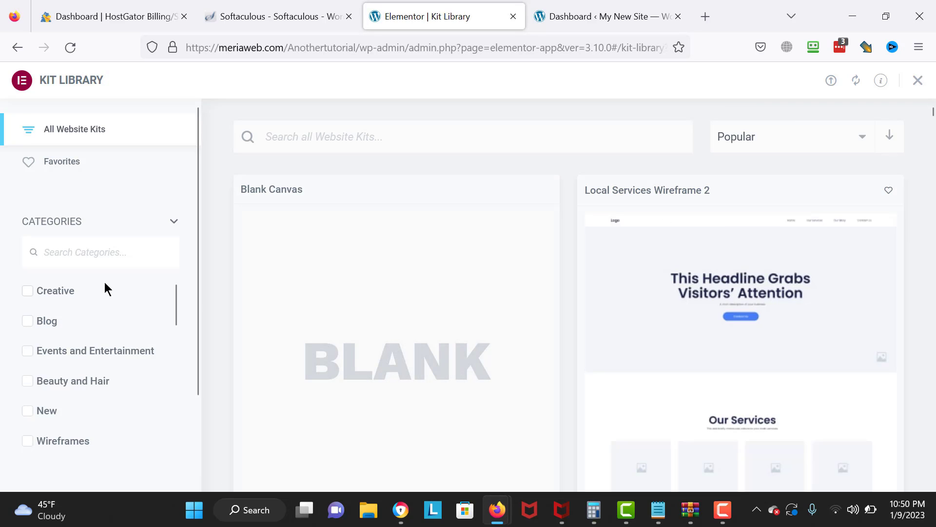
pyautogui.click(93, 220)
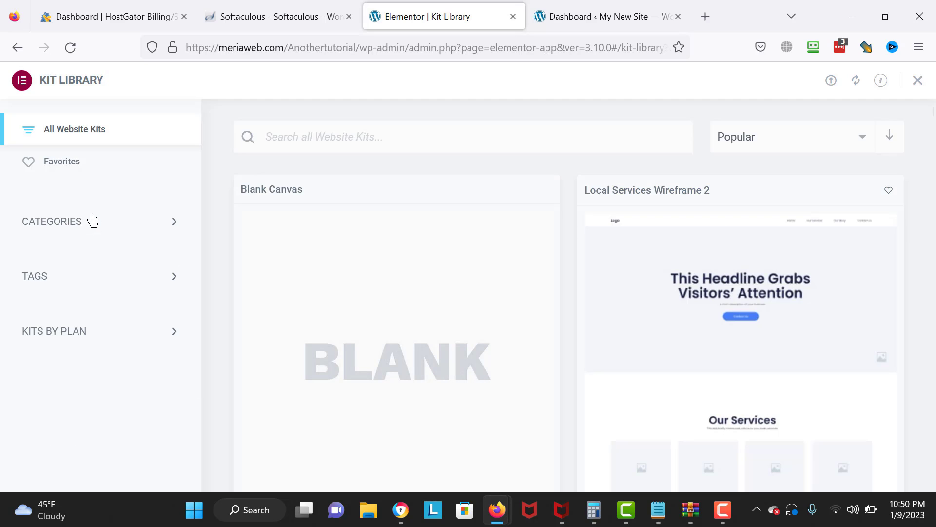
pyautogui.click(119, 334)
pyautogui.click(51, 365)
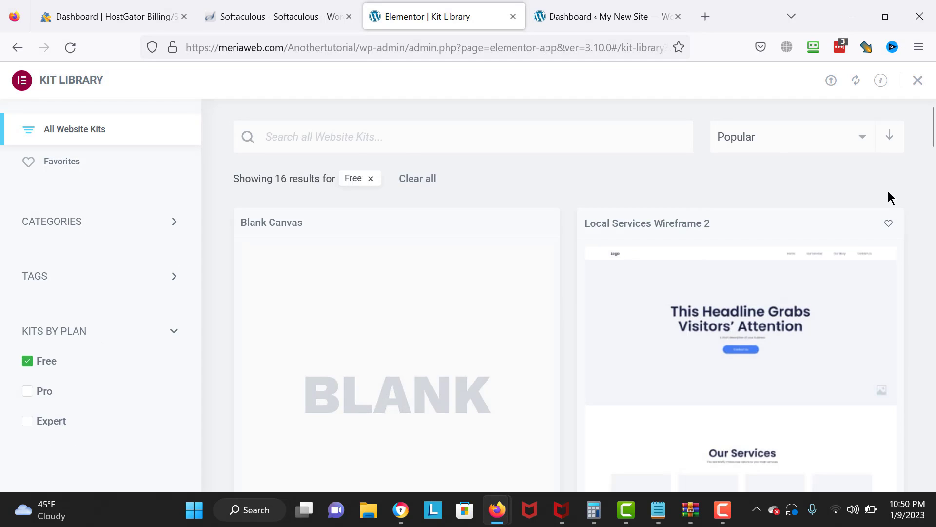
pyautogui.scroll(-10, 927, 181)
pyautogui.moveTo(933, 210); pyautogui.dragTo(901, 27)
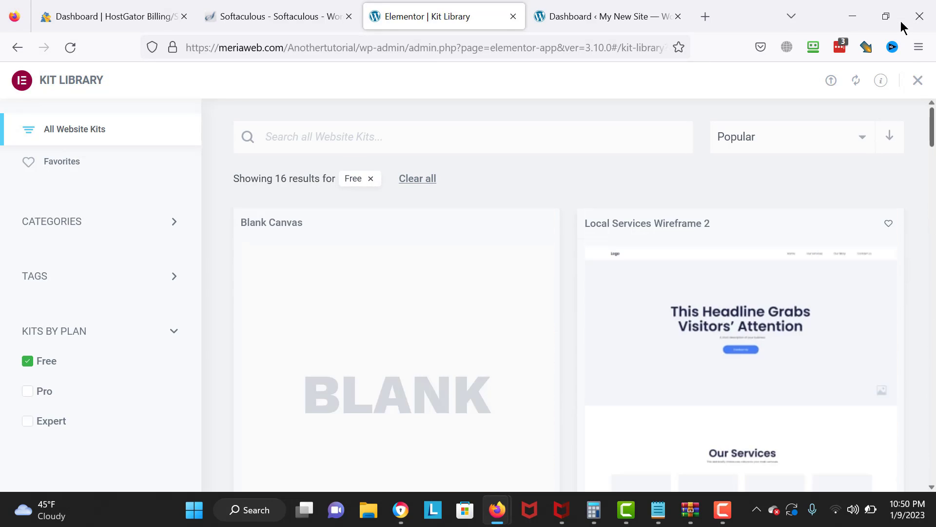
pyautogui.click(58, 385)
pyautogui.click(27, 362)
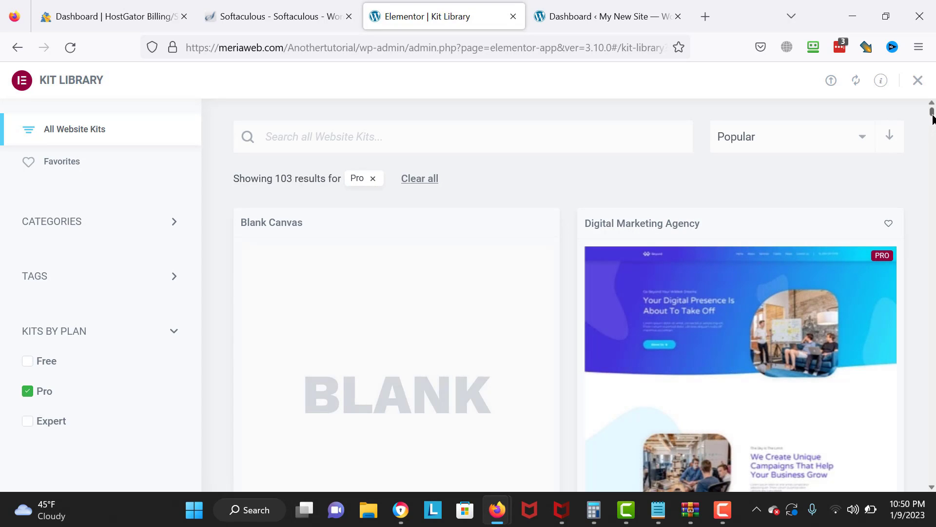
pyautogui.moveTo(932, 117); pyautogui.dragTo(934, 168)
pyautogui.press('XF86AudioRaiseVolume')
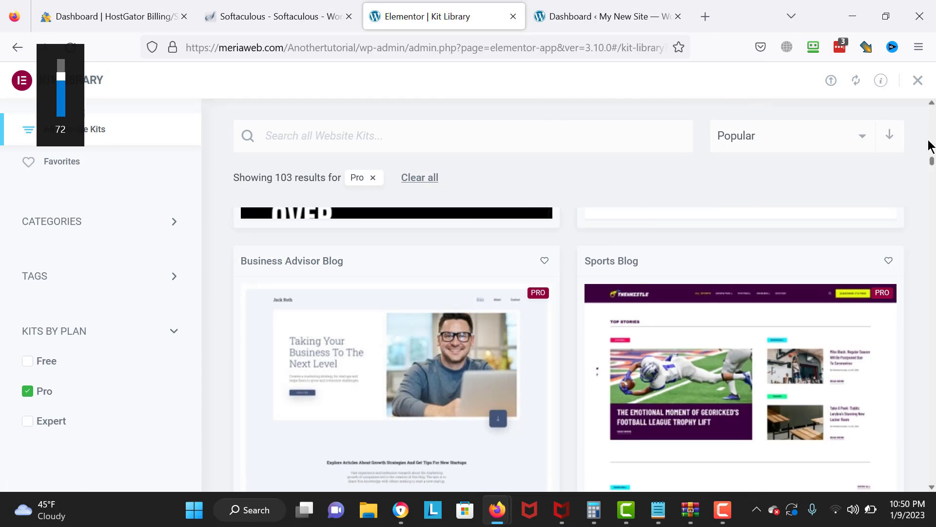
# - Search the kits for 'business', then close the Kit Library
pyautogui.click(320, 126)
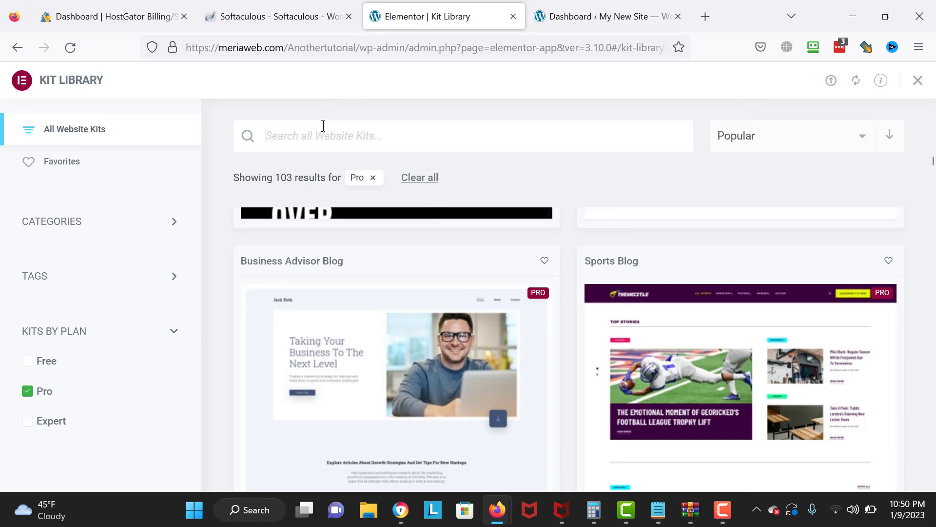
pyautogui.write('business')
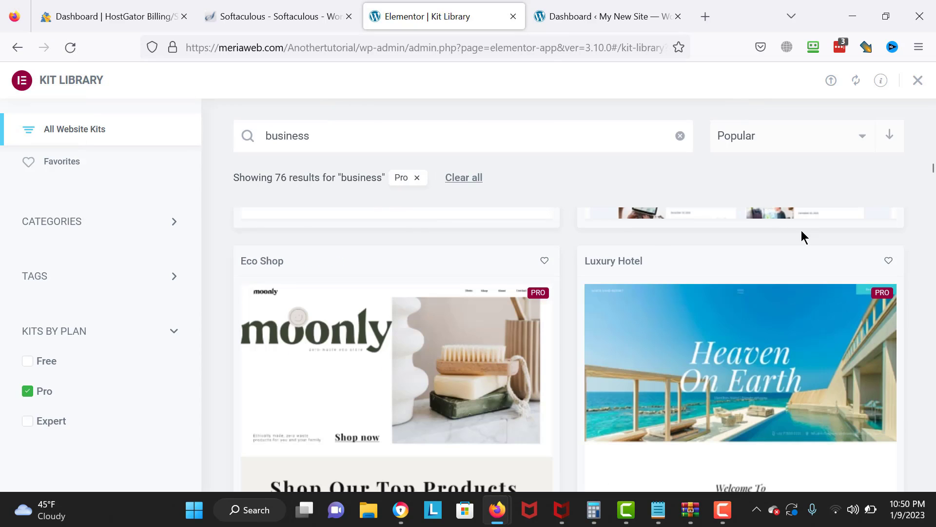
pyautogui.moveTo(932, 169); pyautogui.dragTo(930, 117)
pyautogui.click(917, 83)
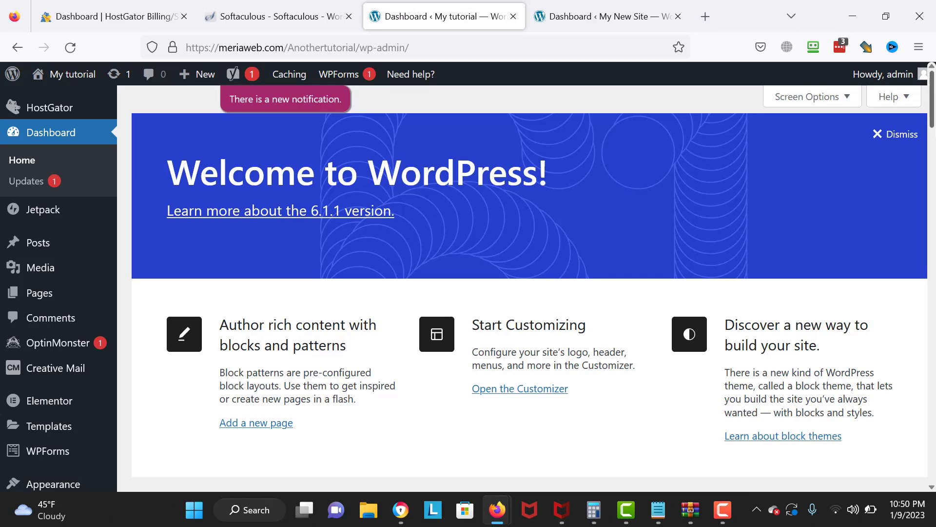
# - Go to Plugins > Add New and search for 'Themes'
pyautogui.scroll(-3, 48, 312)
pyautogui.moveTo(30, 378)
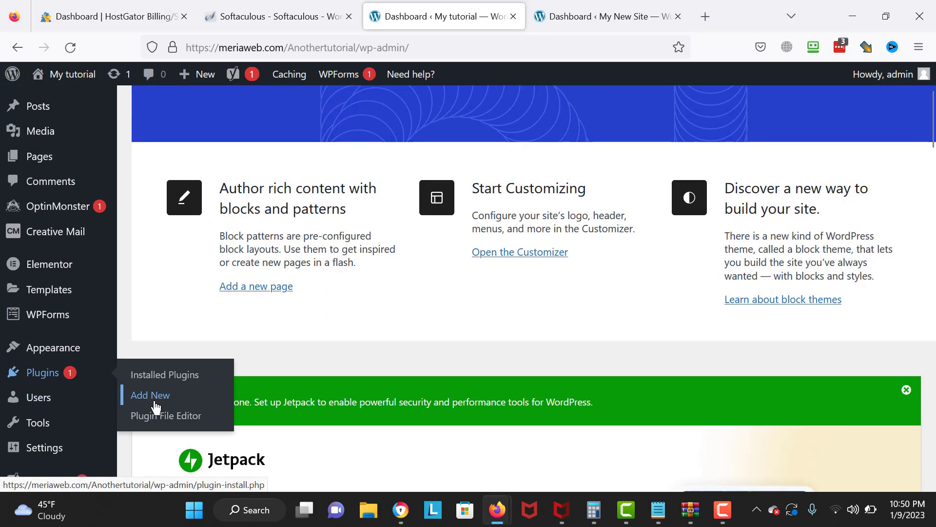
pyautogui.click(135, 395)
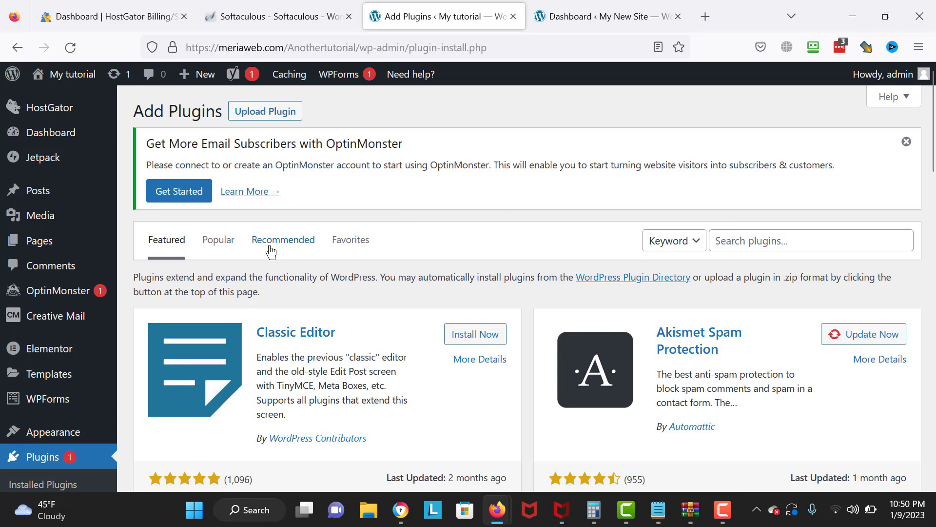
pyautogui.click(728, 236)
pyautogui.write('St')
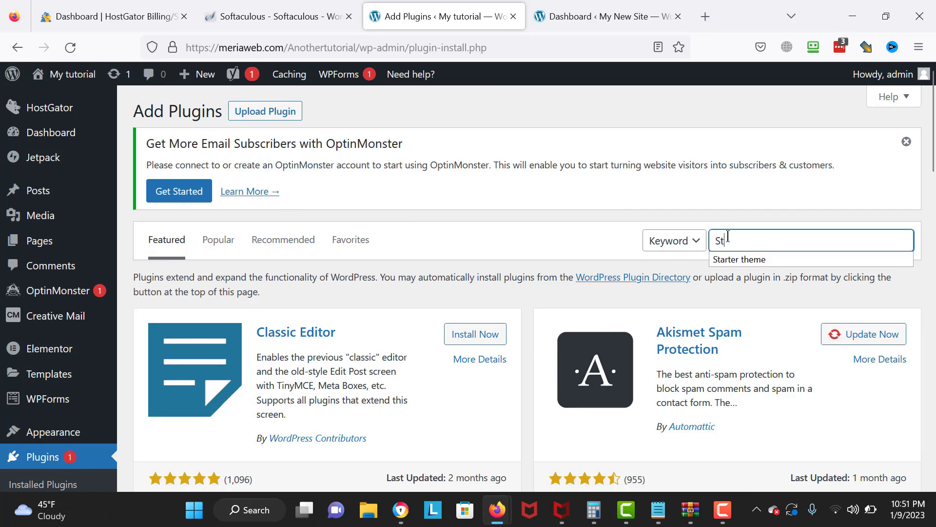
pyautogui.press('BackSpace')
pyautogui.write('Themes')
pyautogui.press('Return')
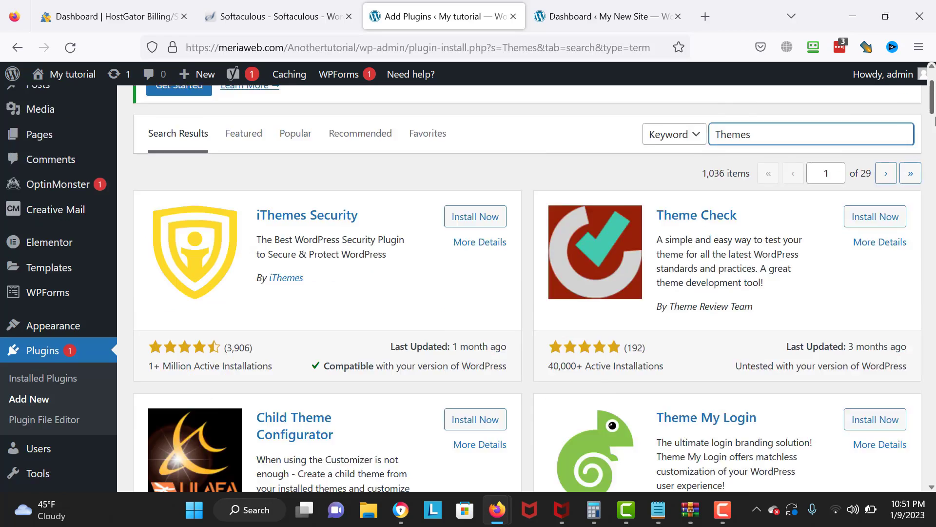
# - Install the SKT Templates plugin from the search results
pyautogui.moveTo(932, 92); pyautogui.dragTo(933, 340)
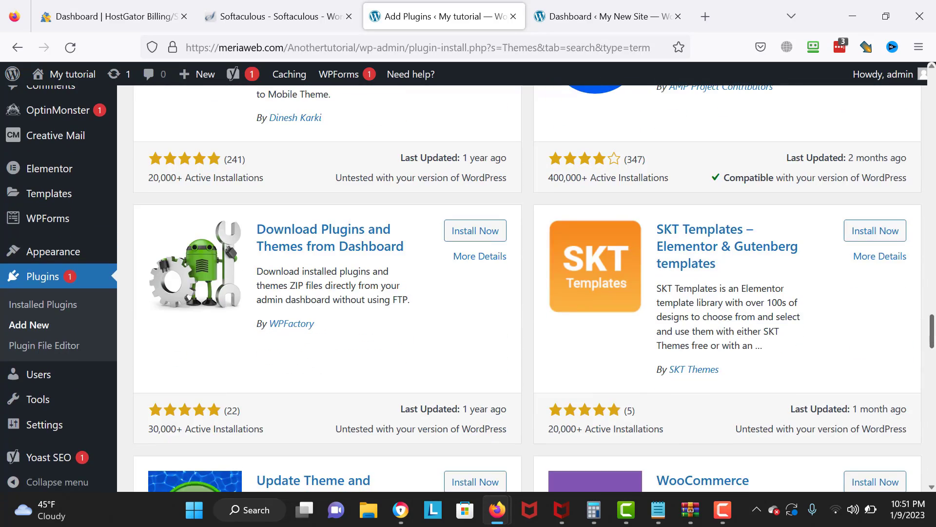
pyautogui.click(884, 238)
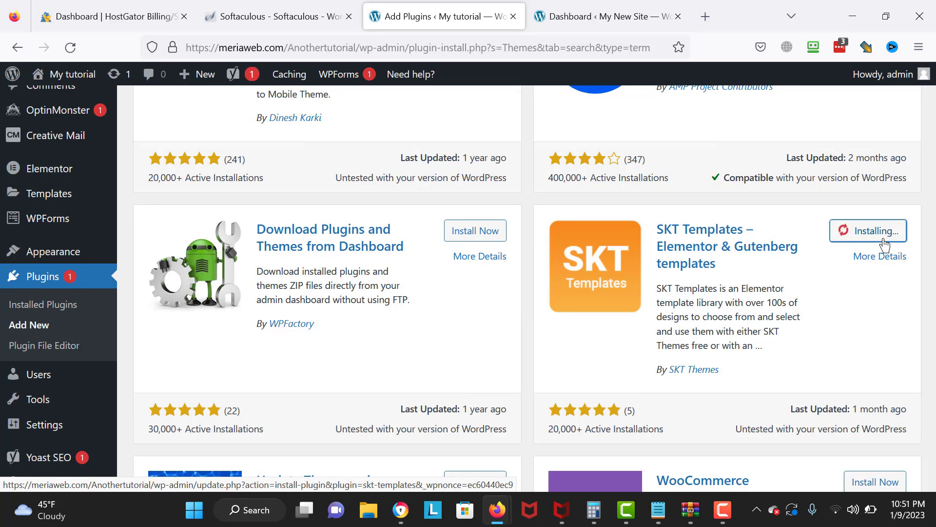
pyautogui.press('XF86AudioRaiseVolume')
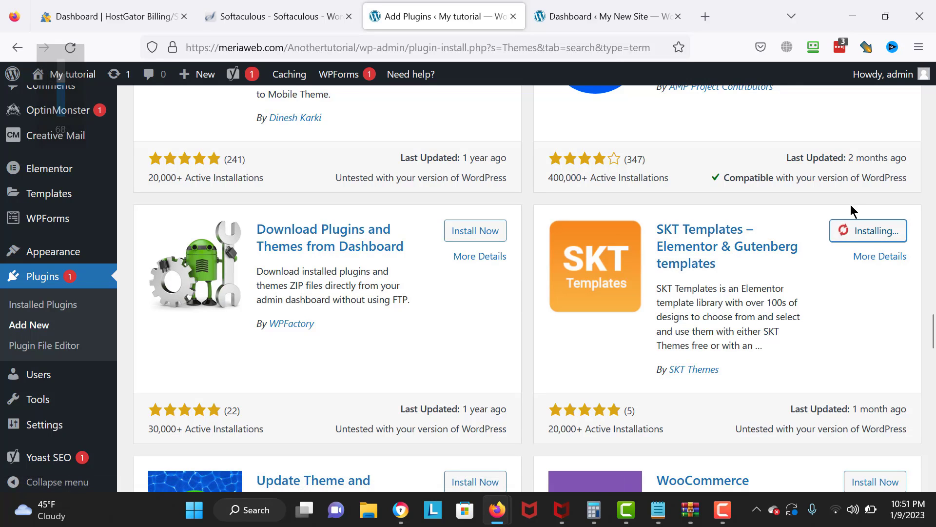
pyautogui.click(868, 230)
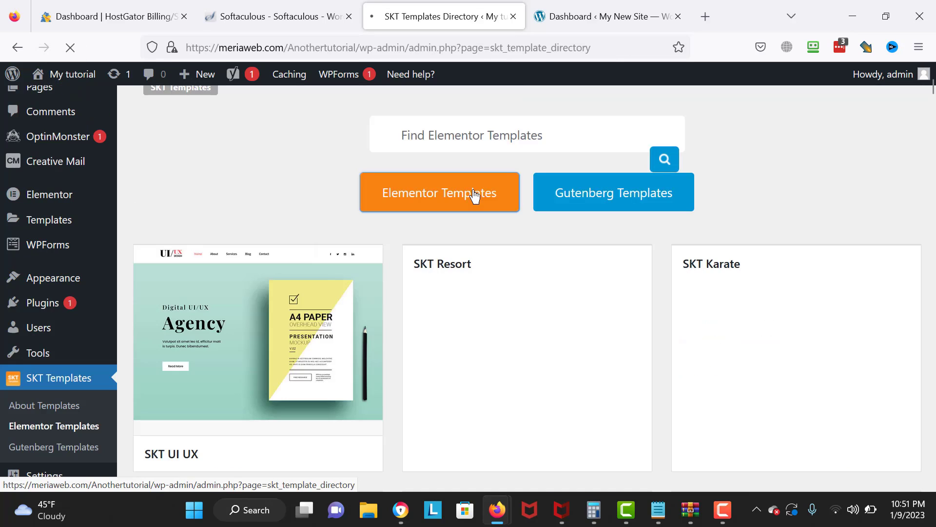
pyautogui.click(475, 195)
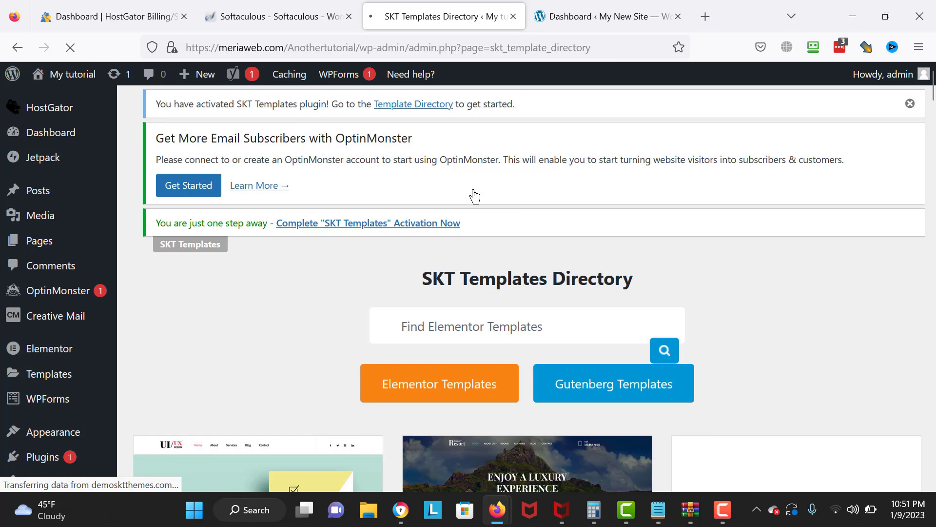
pyautogui.scroll(-4, 829, 122)
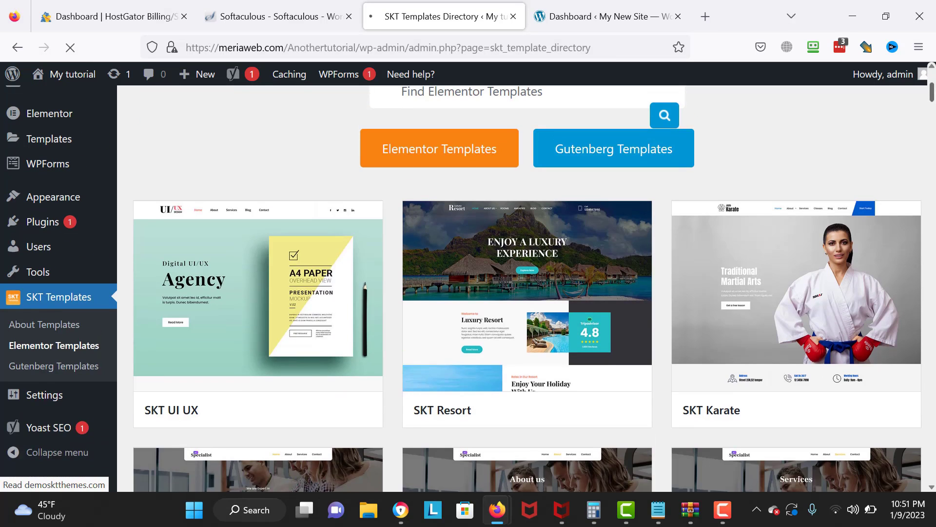
pyautogui.scroll(-5, 527, 288)
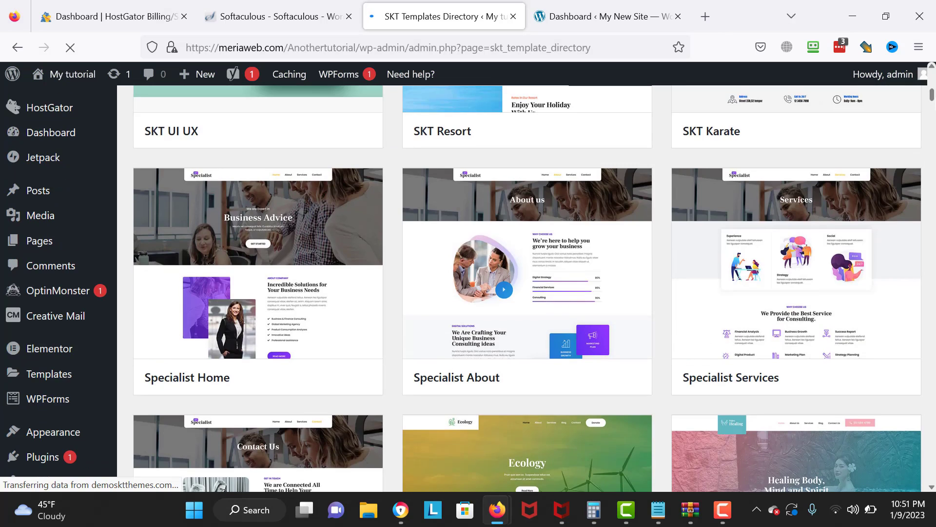
pyautogui.scroll(-6, 527, 288)
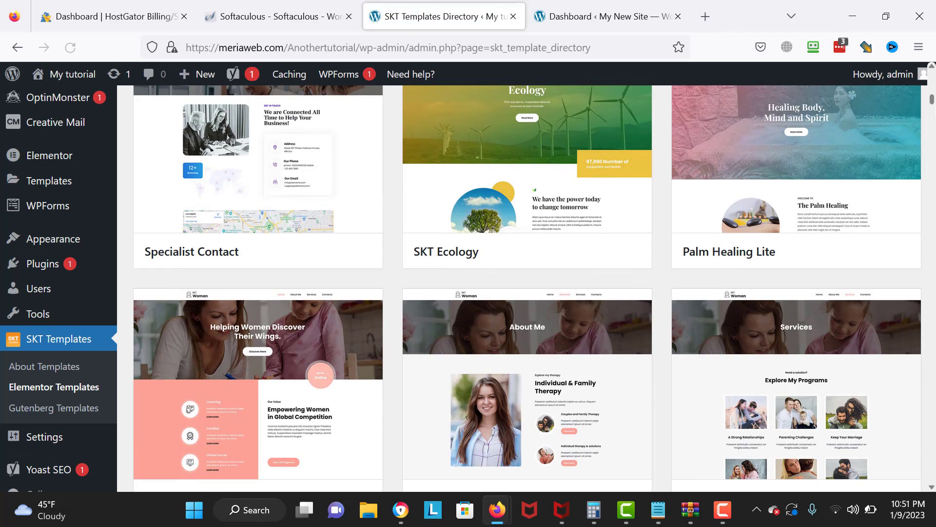
pyautogui.scroll(-5, 527, 288)
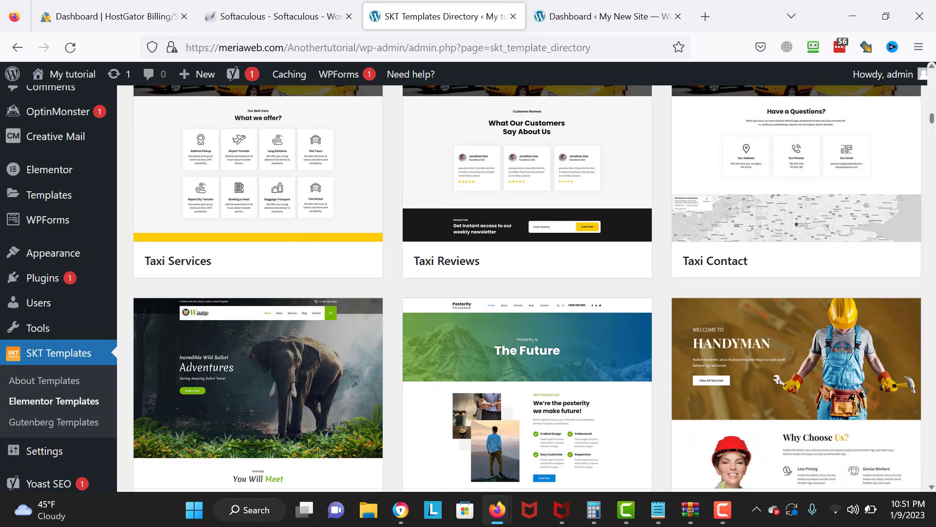
pyautogui.scroll(-7, 526, 288)
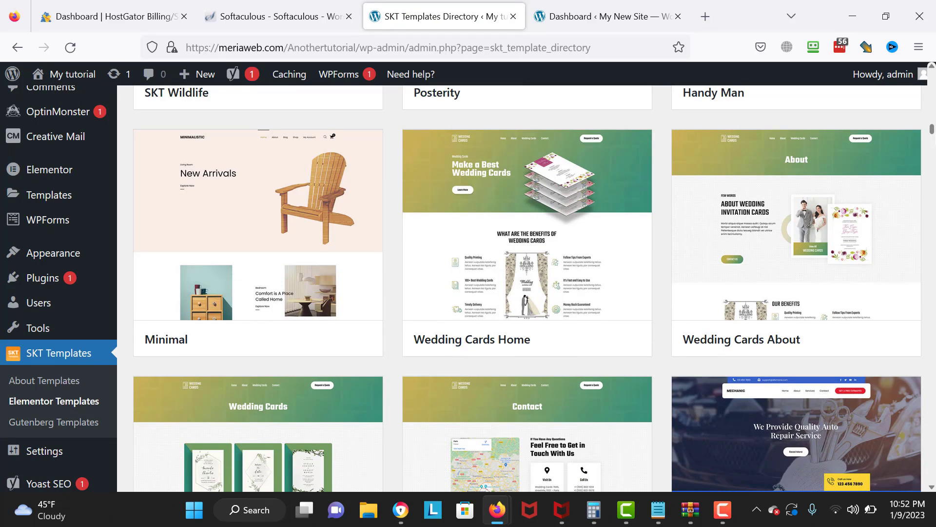
pyautogui.scroll(-5, 527, 288)
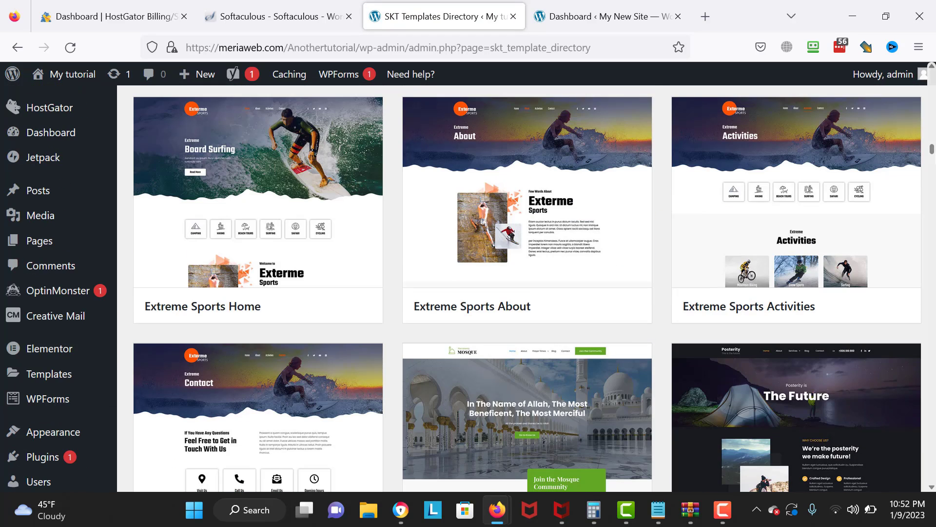
pyautogui.scroll(-5, 527, 288)
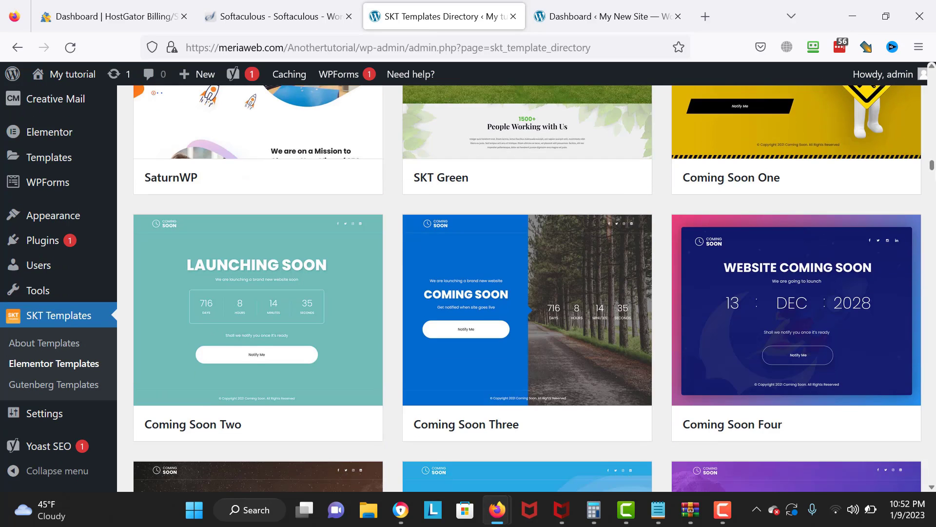
pyautogui.scroll(-4, 526, 288)
pyautogui.scroll(-9, 527, 288)
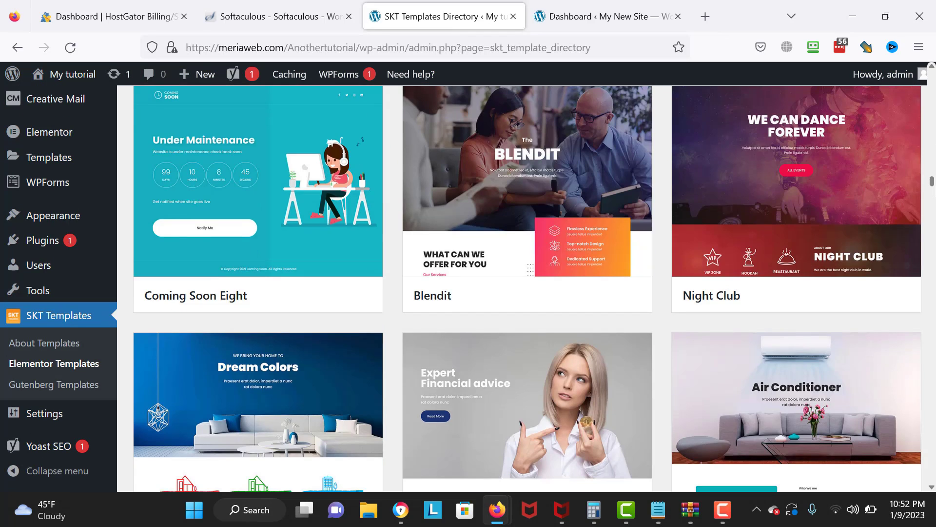
pyautogui.scroll(-5, 527, 287)
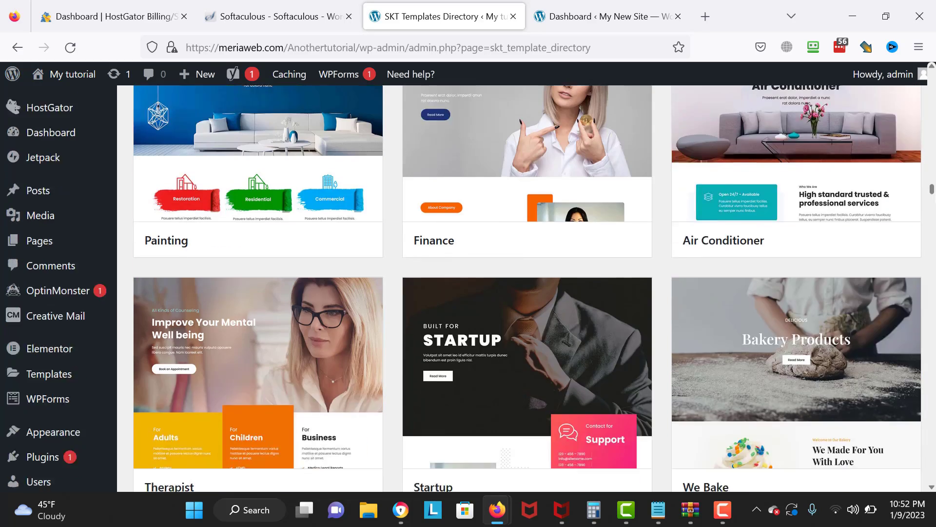
pyautogui.scroll(-8, 527, 288)
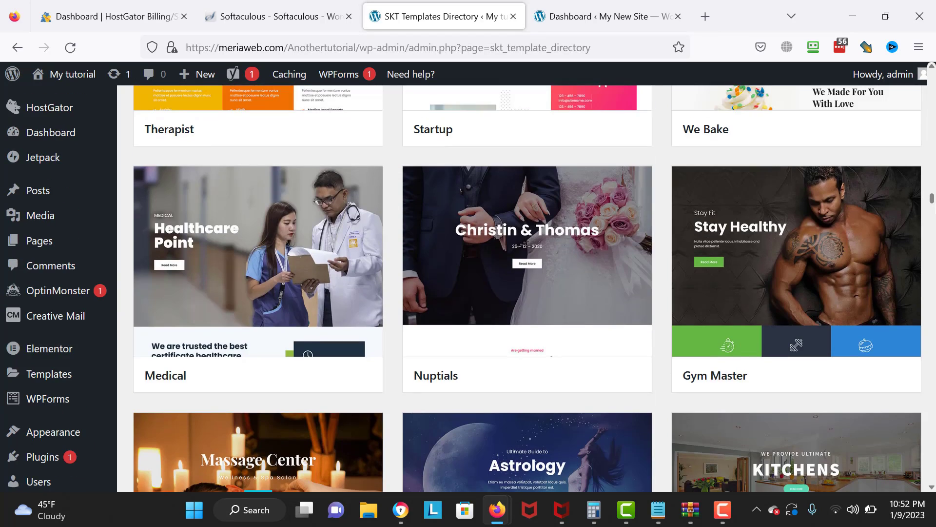
pyautogui.scroll(-8, 526, 287)
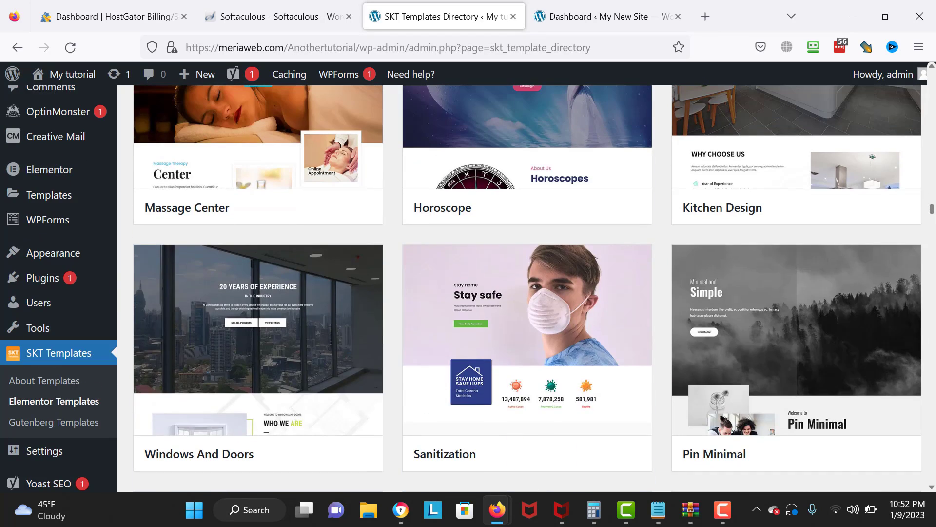
pyautogui.scroll(-6, 527, 287)
pyautogui.scroll(-6, 526, 287)
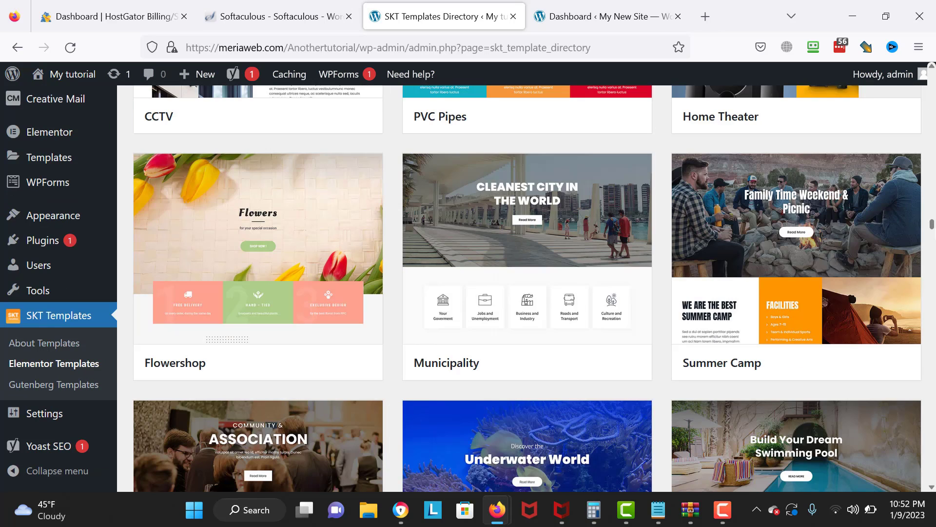
pyautogui.scroll(-7, 527, 288)
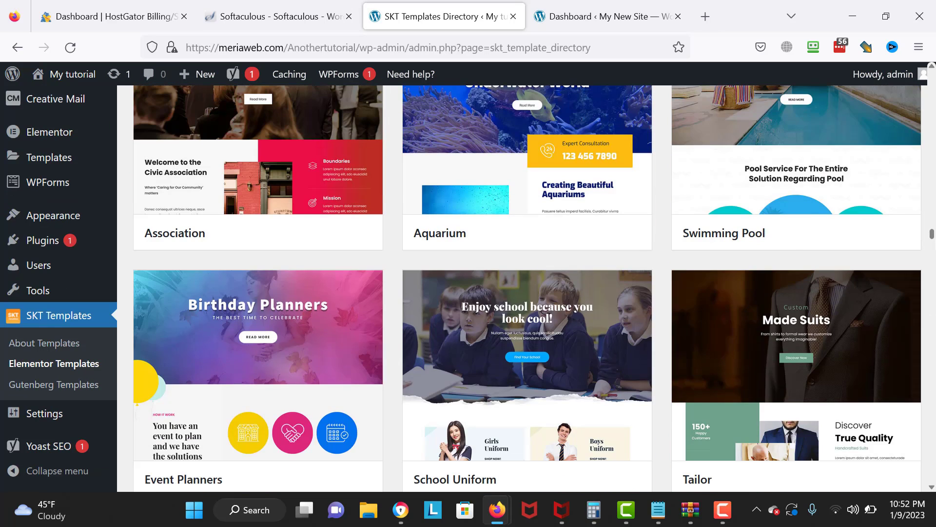
pyautogui.scroll(-6, 527, 288)
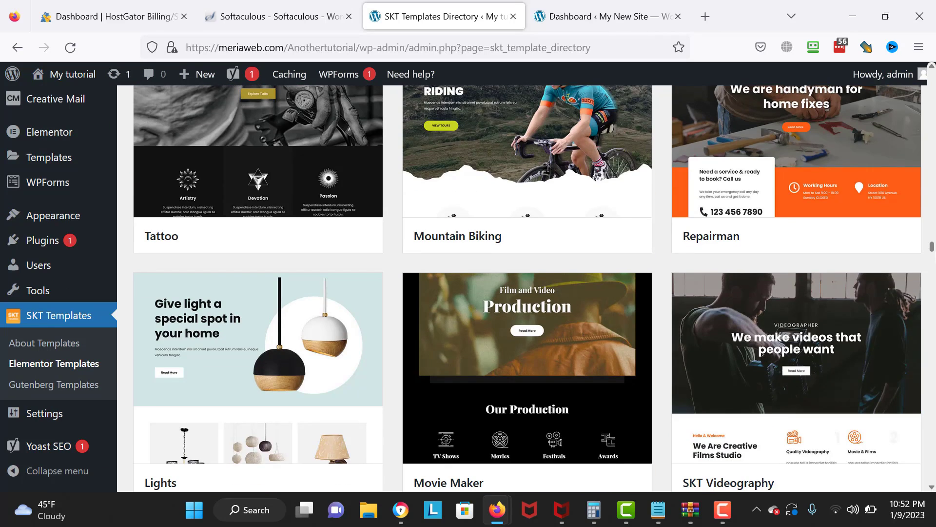
pyautogui.scroll(-6, 527, 288)
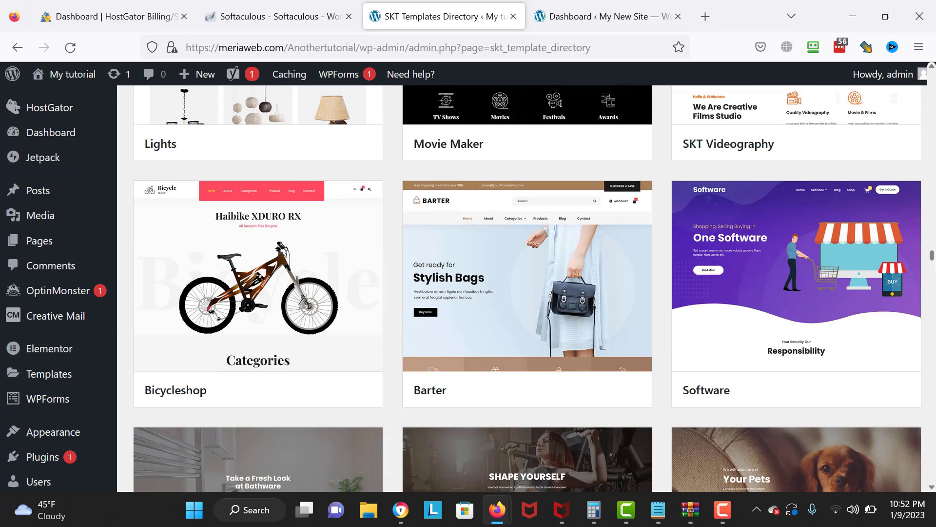
pyautogui.scroll(-6, 527, 288)
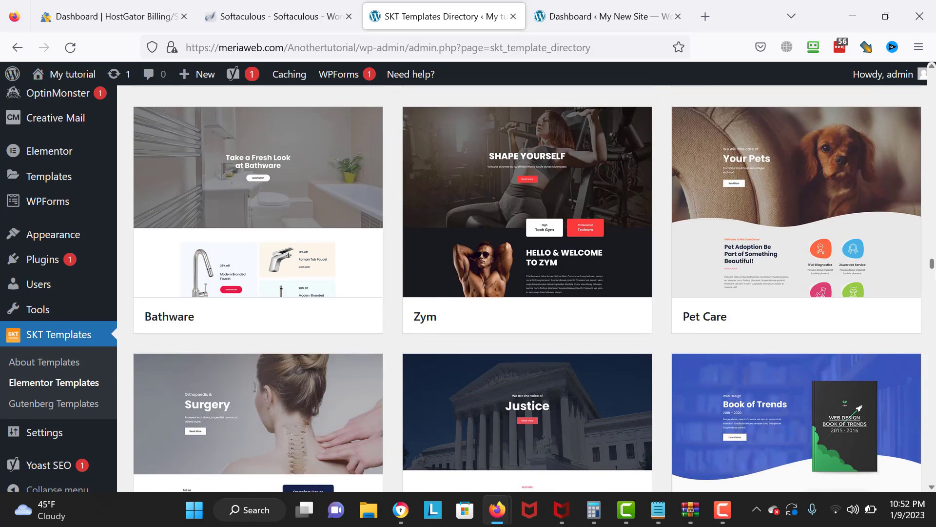
pyautogui.scroll(-6, 526, 288)
pyautogui.scroll(-4, 527, 288)
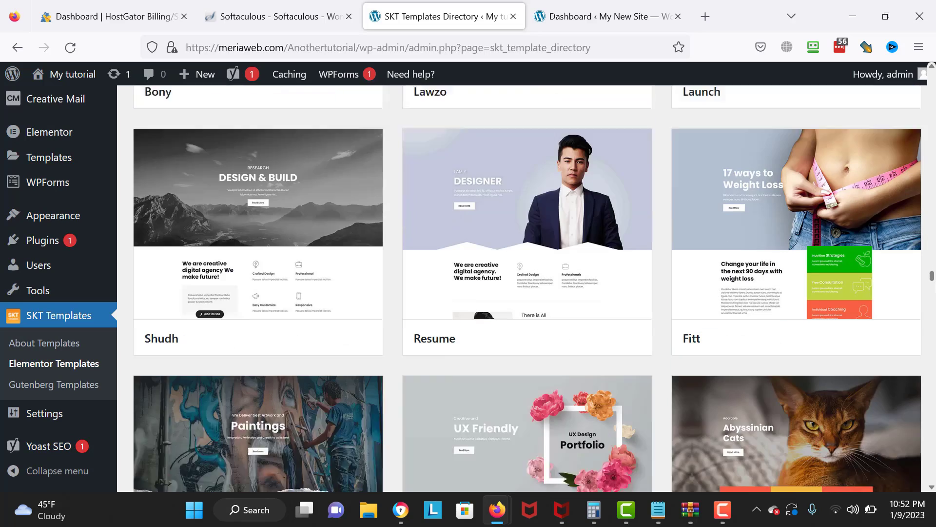
pyautogui.scroll(-12, 527, 288)
pyautogui.scroll(1, 526, 288)
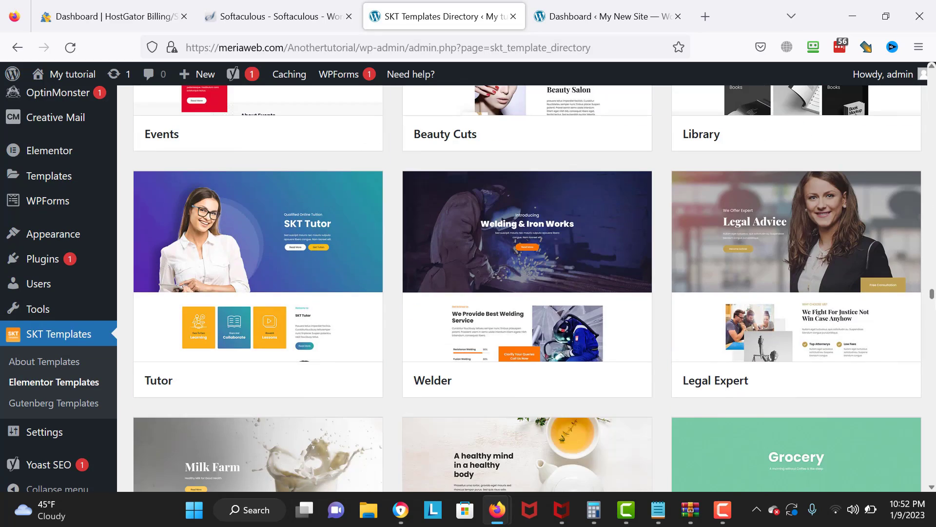
pyautogui.scroll(-5, 526, 288)
pyautogui.scroll(-6, 526, 287)
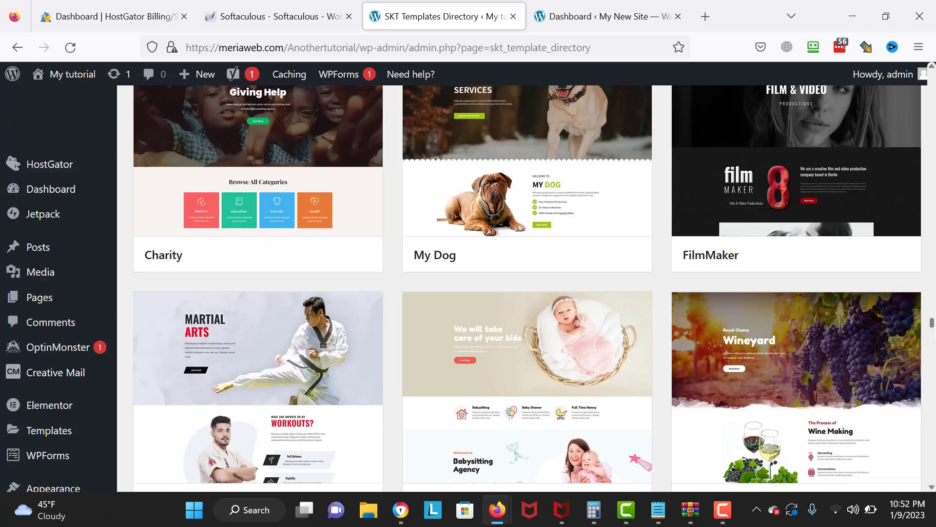
pyautogui.scroll(-10, 527, 288)
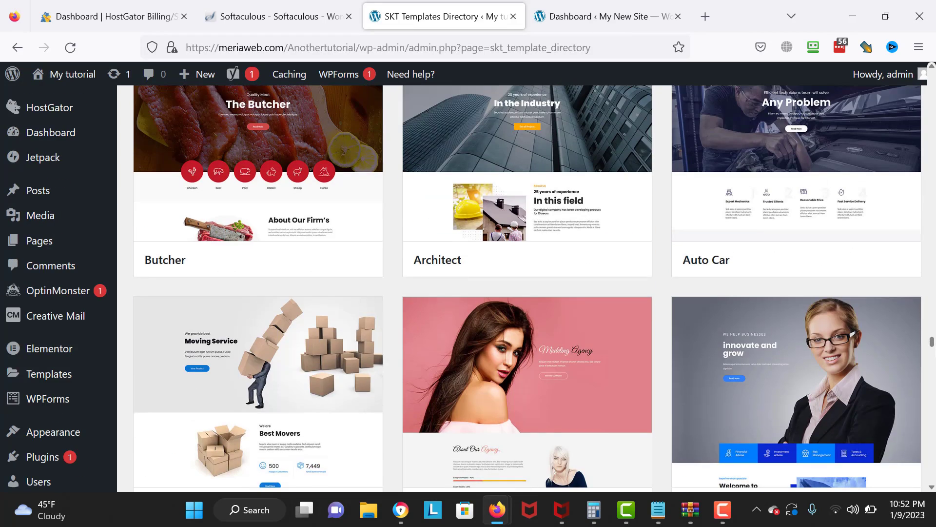
pyautogui.scroll(-10, 526, 287)
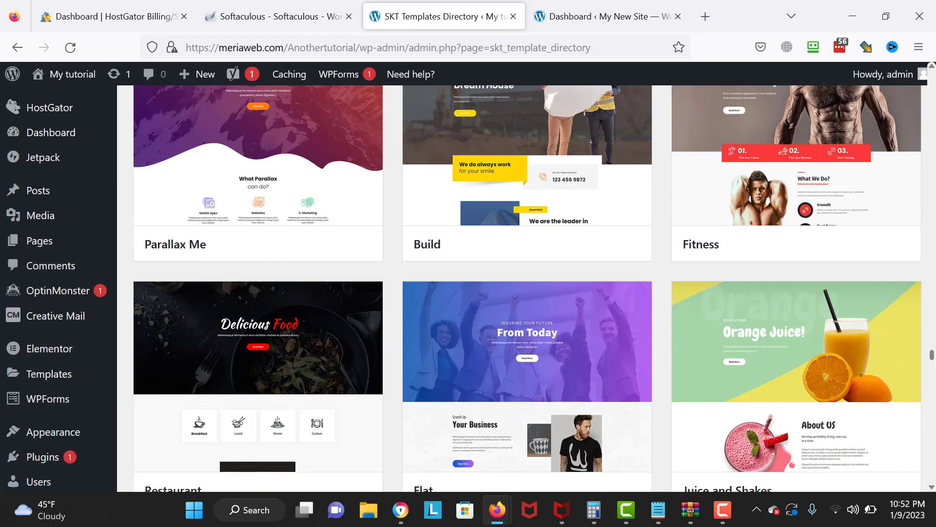
pyautogui.scroll(-5, 526, 288)
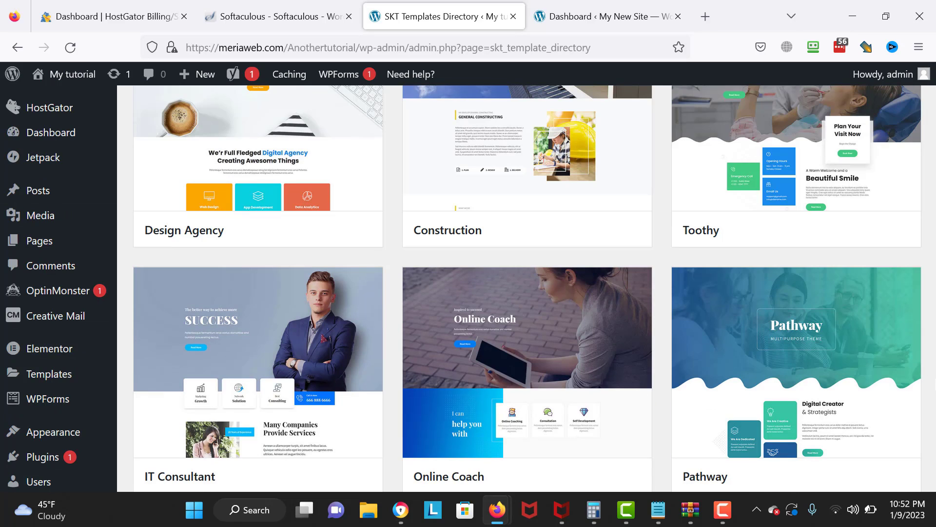
pyautogui.scroll(-2, 526, 288)
pyautogui.scroll(-4, 527, 288)
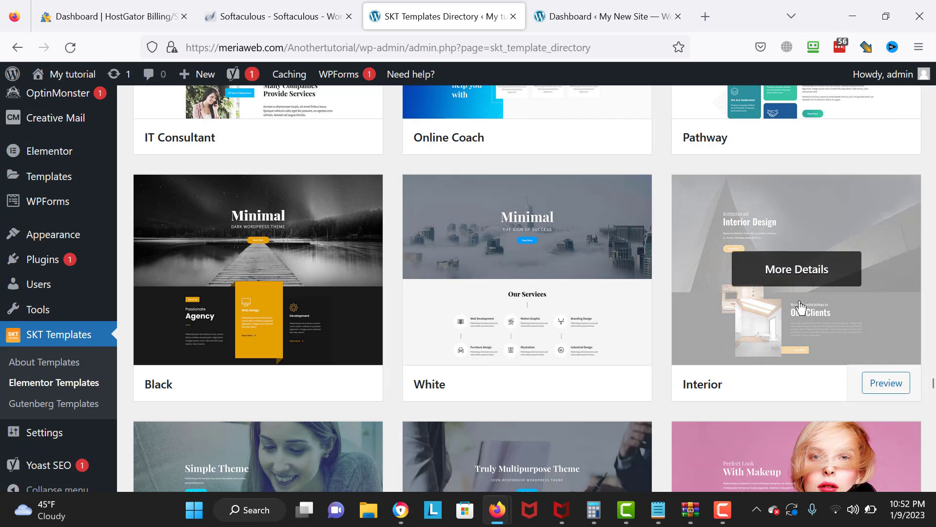
pyautogui.click(783, 273)
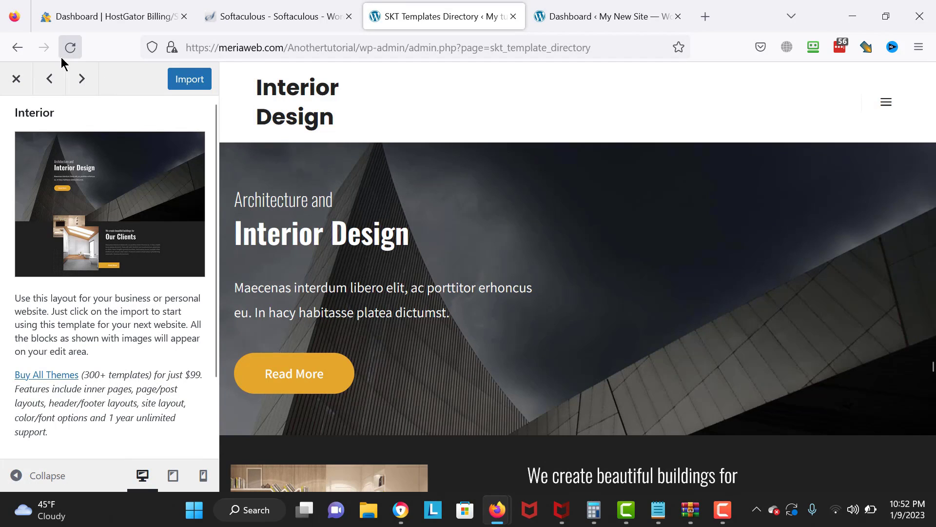
pyautogui.click(78, 79)
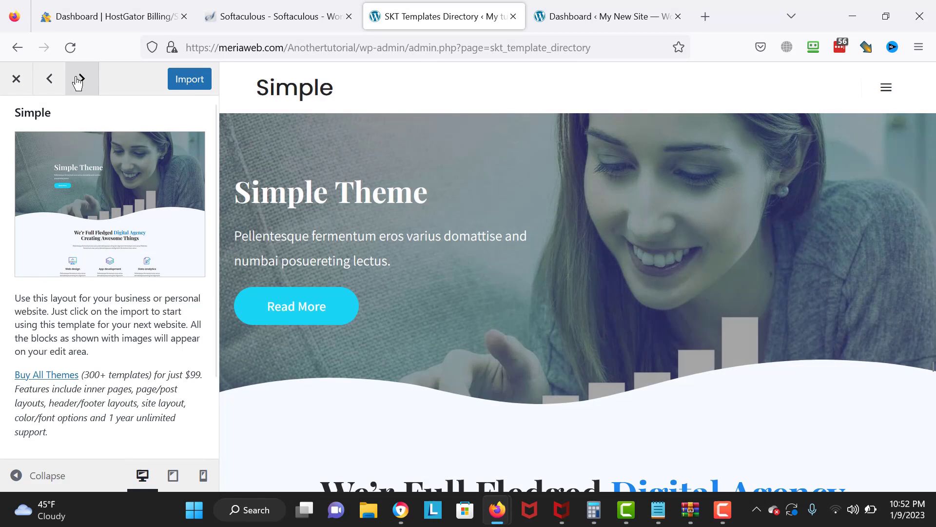
pyautogui.click(78, 80)
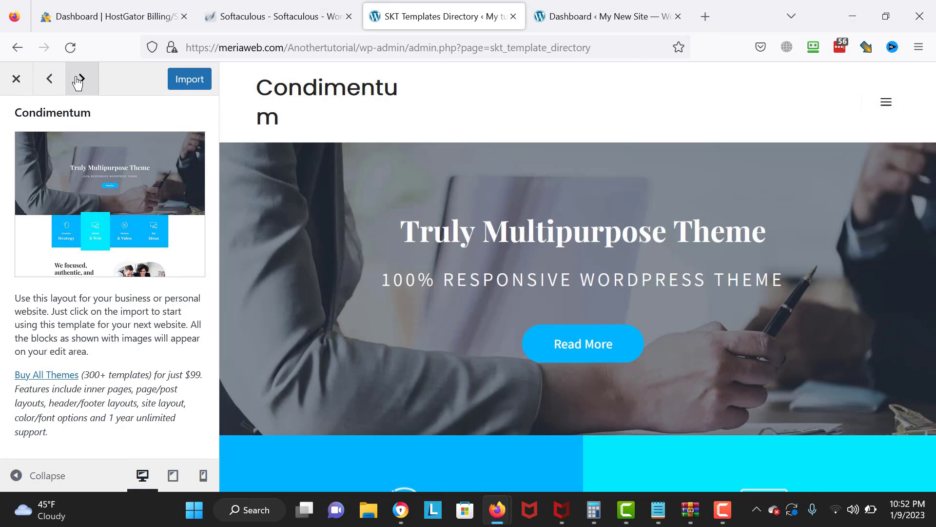
pyautogui.click(78, 80)
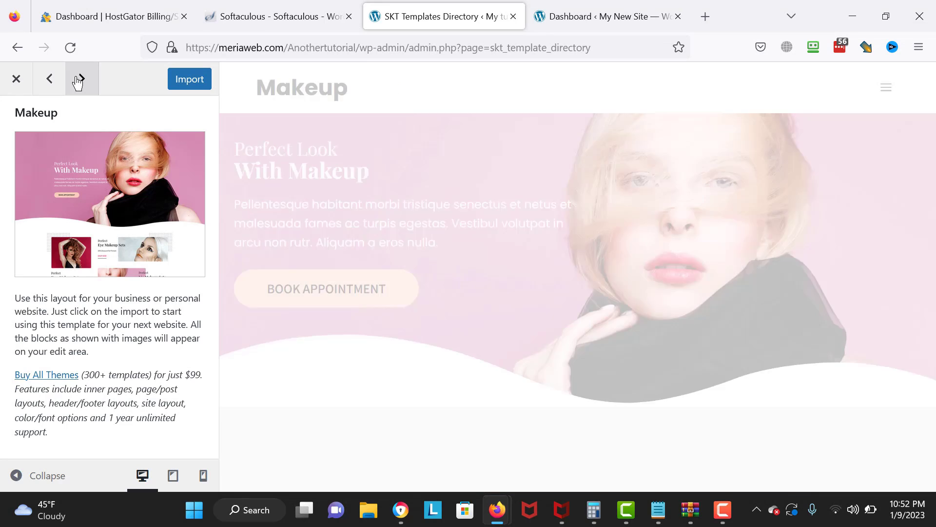
pyautogui.click(78, 80)
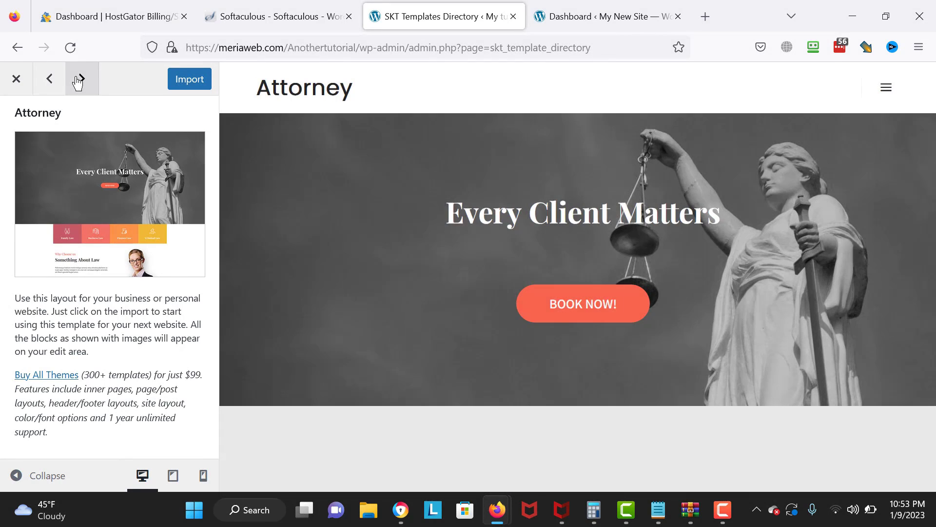
pyautogui.click(78, 80)
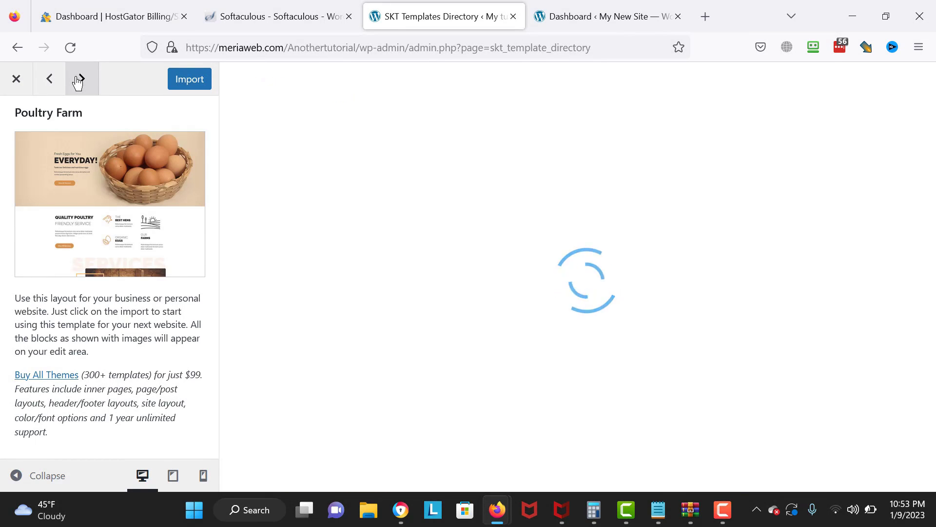
pyautogui.click(78, 79)
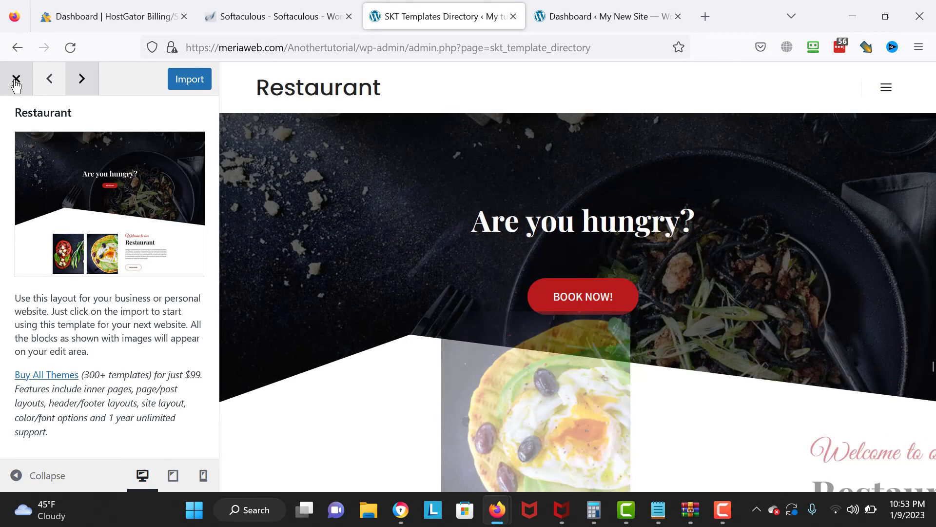
pyautogui.click(17, 79)
pyautogui.moveTo(523, 302)
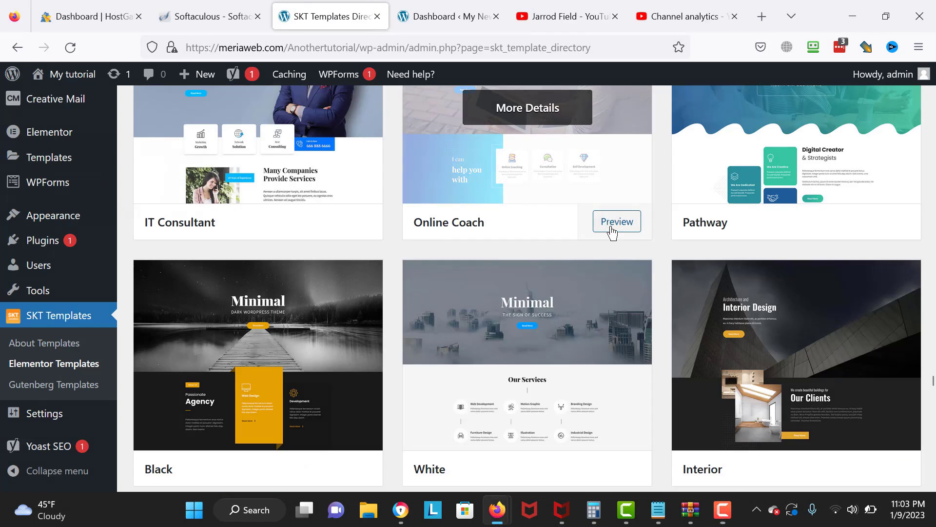
# - Preview Online Coach, then step through Pathway and Black to the White template
pyautogui.click(609, 225)
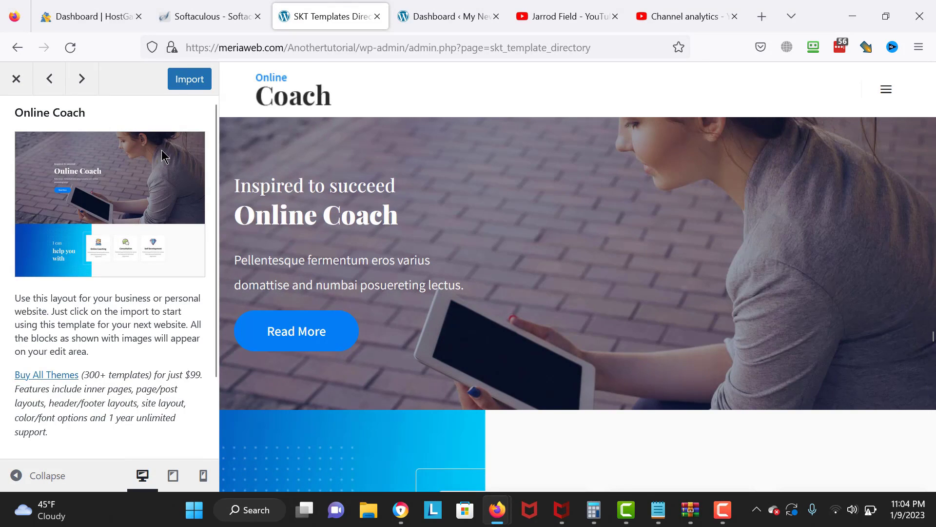
pyautogui.click(83, 79)
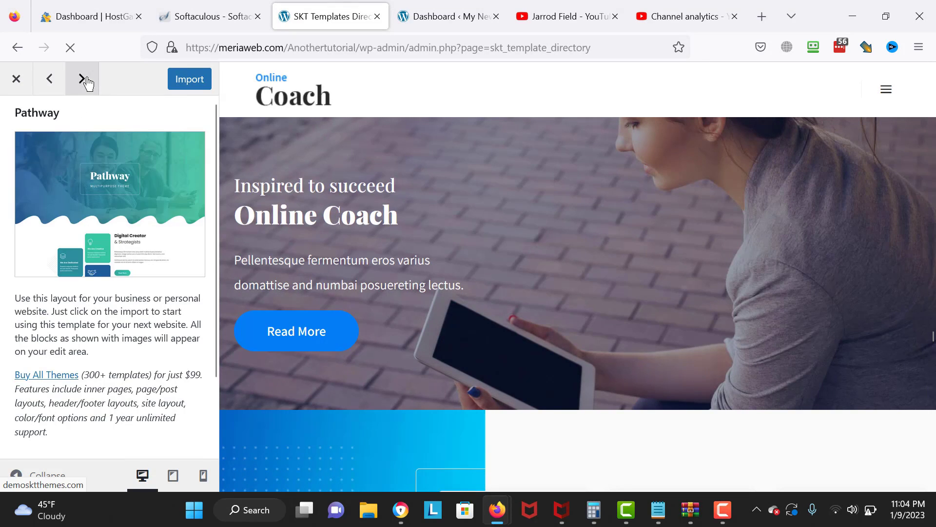
pyautogui.click(84, 79)
pyautogui.click(84, 79)
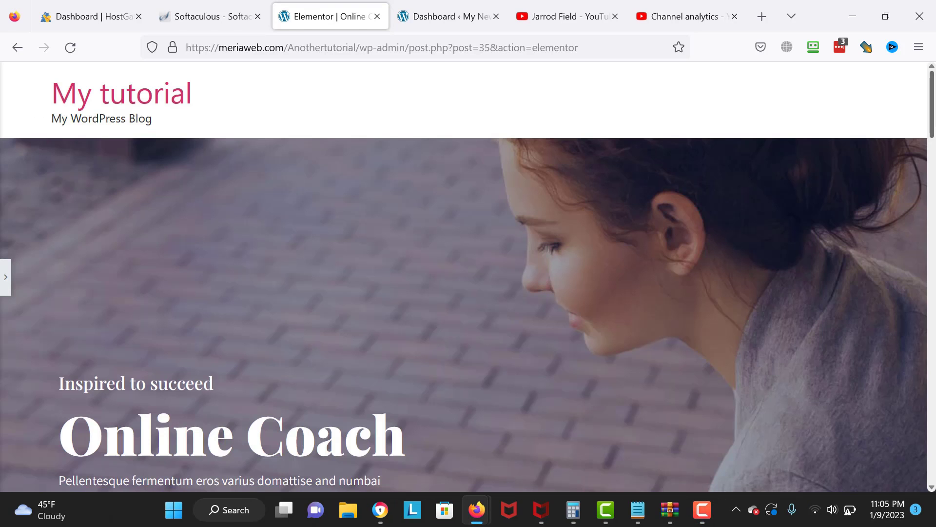
# - Scroll through the Online Coach page, then bring back the Elementor editing sidebar
pyautogui.scroll(-20, 468, 277)
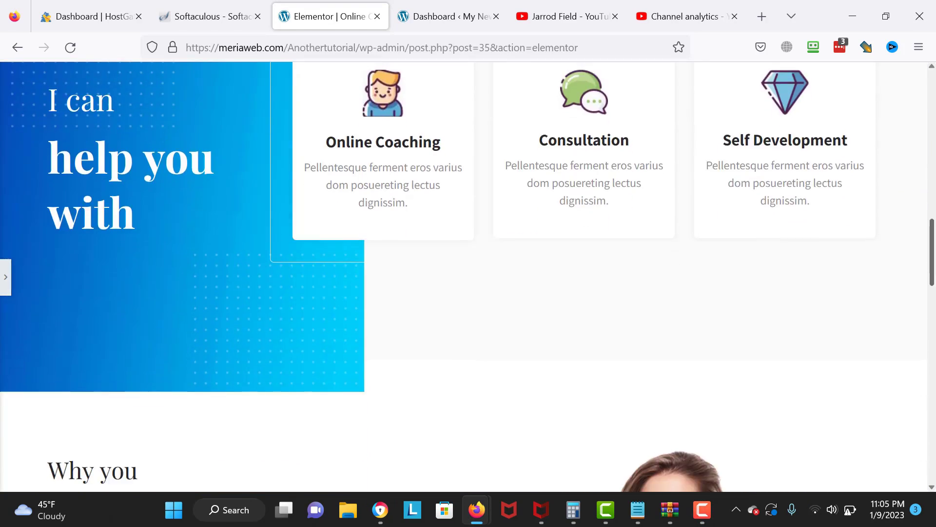
pyautogui.scroll(-20, 468, 277)
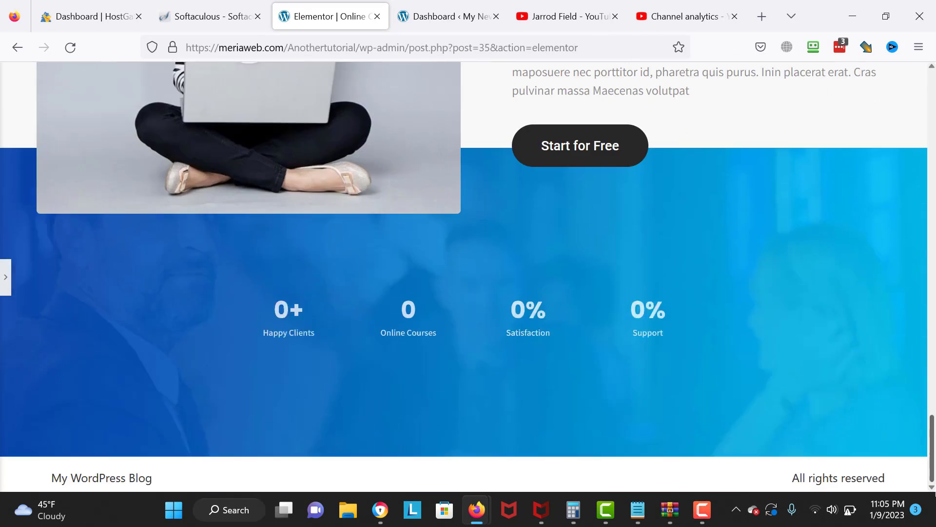
pyautogui.scroll(20, 139, 483)
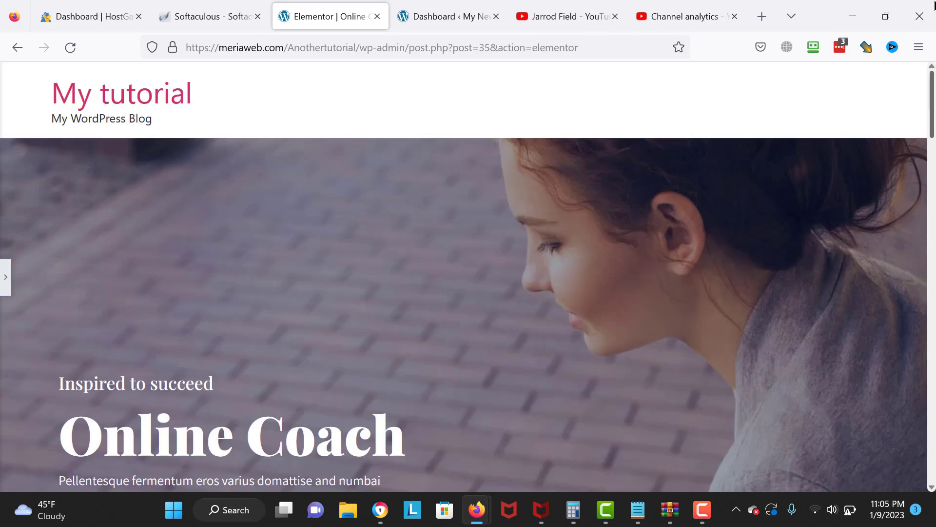
pyautogui.click(5, 277)
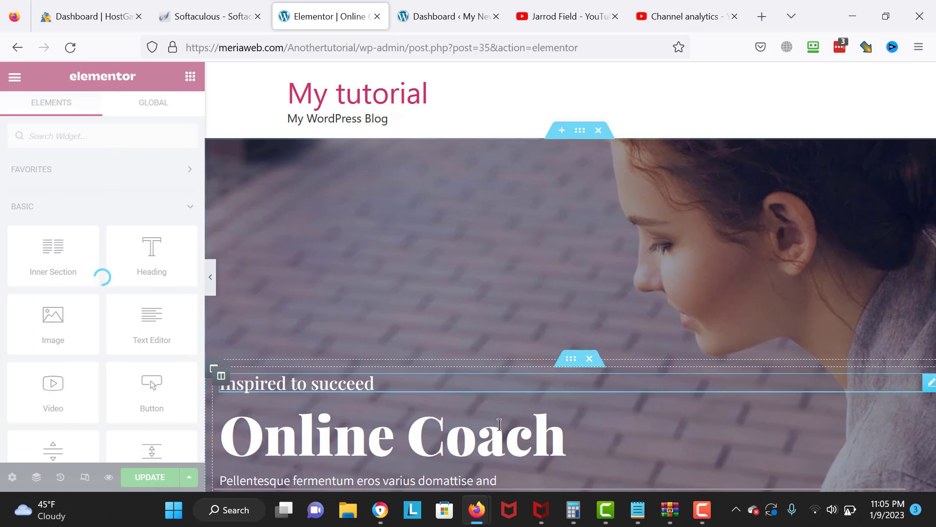
# - Retitle the Online Coach hero heading to 'Welcome People' and collapse the panel
pyautogui.click(581, 439)
pyautogui.moveTo(580, 437); pyautogui.dragTo(233, 430)
pyautogui.press('BackSpace')
pyautogui.write('Drag And')
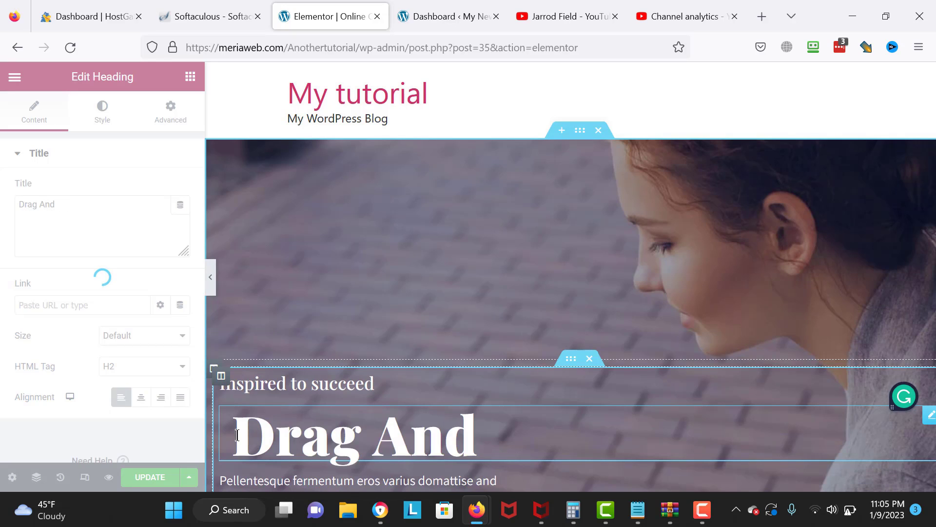
pyautogui.write(' DRop')
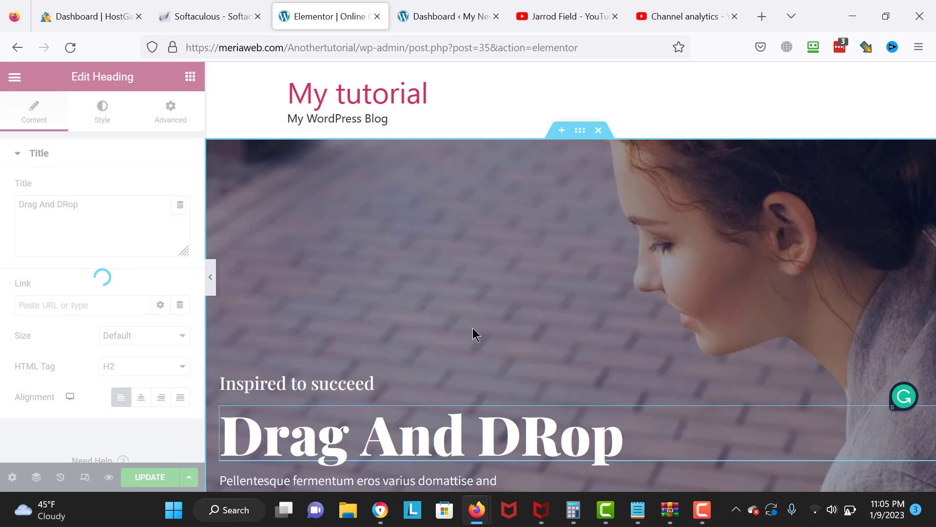
pyautogui.press('BackSpace')
pyautogui.press('BackSpace')
pyautogui.press('BackSpace')
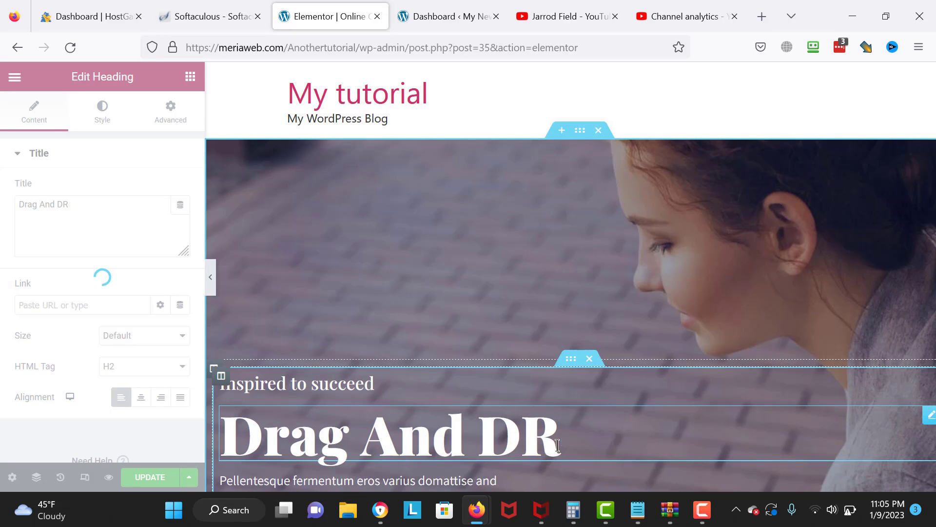
pyautogui.write('rop')
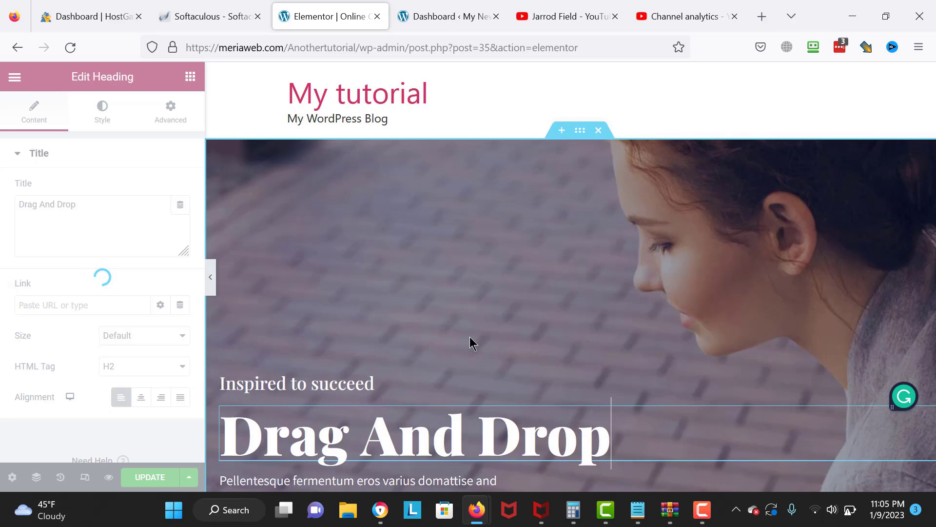
pyautogui.press('BackSpace')
pyautogui.press('BackSpace')
pyautogui.press('BackSpace')
pyautogui.press('BackSpace')
pyautogui.press('BackSpace')
pyautogui.press('BackSpace')
pyautogui.press('BackSpace')
pyautogui.press('BackSpace')
pyautogui.press('BackSpace')
pyautogui.press('BackSpace')
pyautogui.press('BackSpace')
pyautogui.press('BackSpace')
pyautogui.press('BackSpace')
pyautogui.write('Welcome')
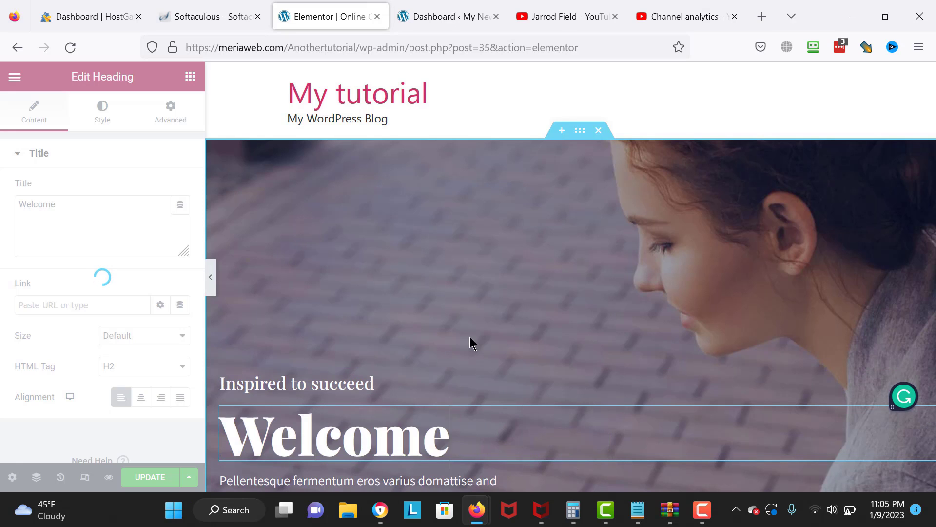
pyautogui.write(' to this sit')
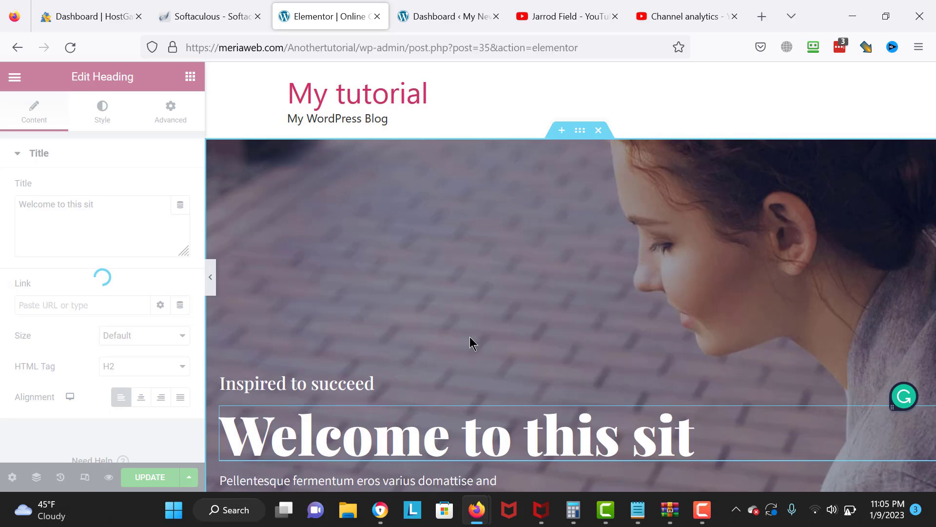
pyautogui.press('BackSpace')
pyautogui.press('BackSpace')
pyautogui.press('BackSpace')
pyautogui.press('BackSpace')
pyautogui.press('BackSpace')
pyautogui.press('BackSpace')
pyautogui.press('BackSpace')
pyautogui.press('BackSpace')
pyautogui.press('BackSpace')
pyautogui.press('BackSpace')
pyautogui.press('BackSpace')
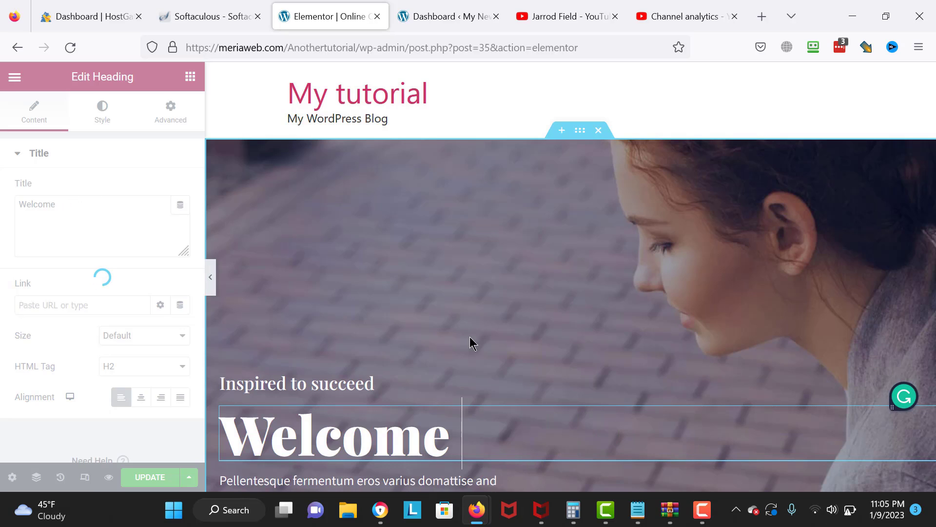
pyautogui.write('People')
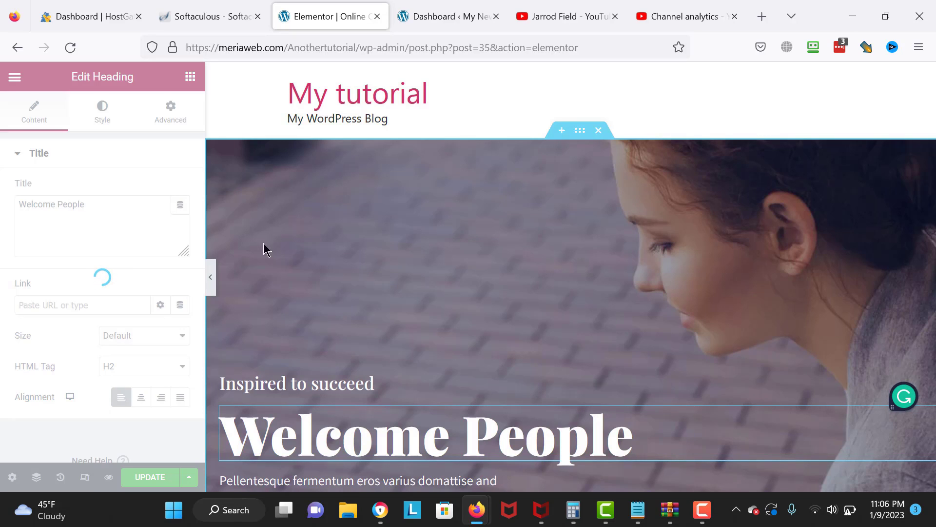
pyautogui.click(211, 280)
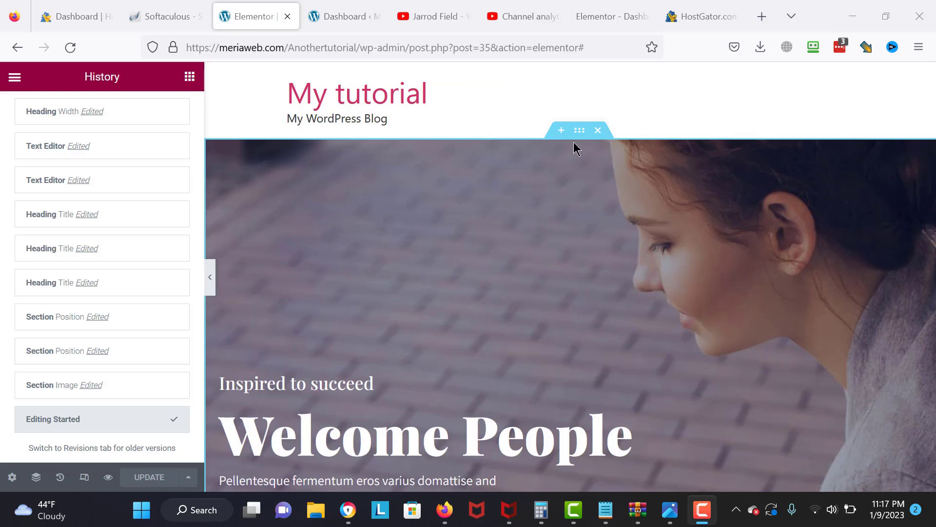
# - Set the hero section's background image to the snowy mountain photo from the Media Library
pyautogui.click(579, 130)
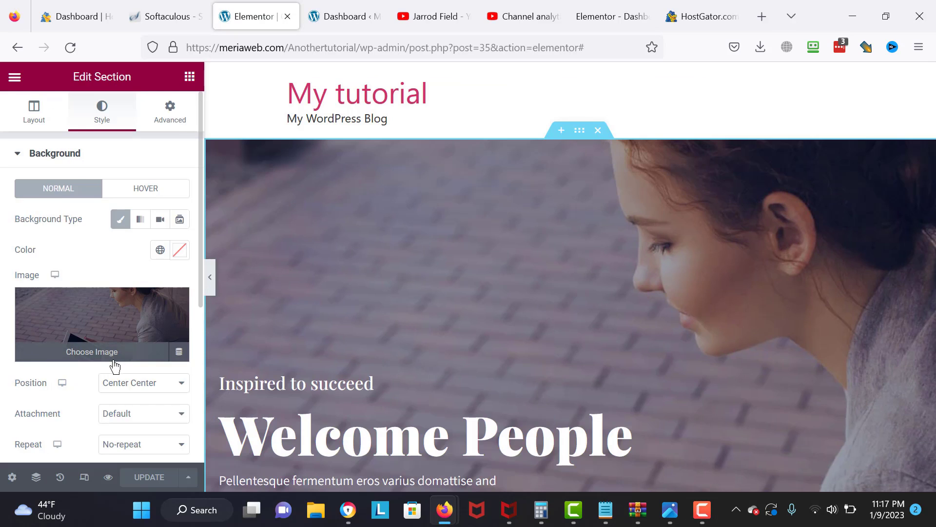
pyautogui.click(116, 366)
pyautogui.click(215, 256)
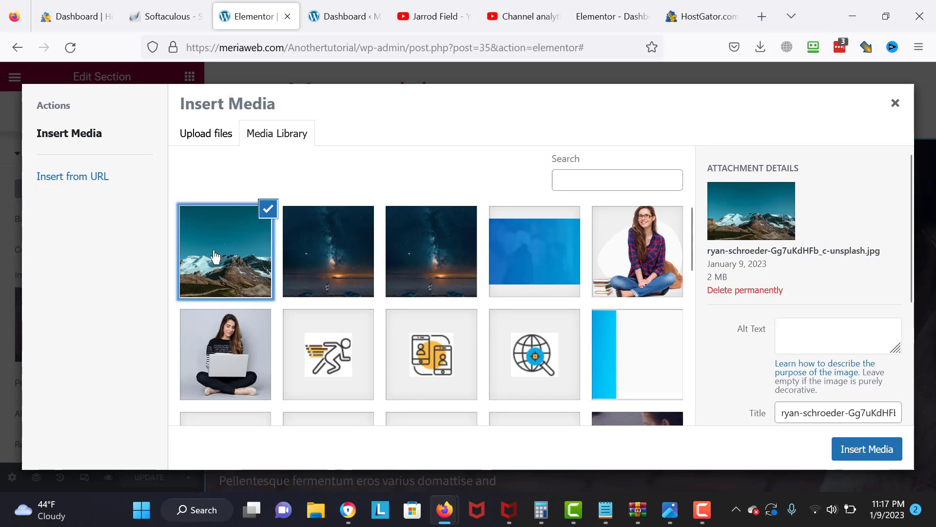
pyautogui.click(868, 449)
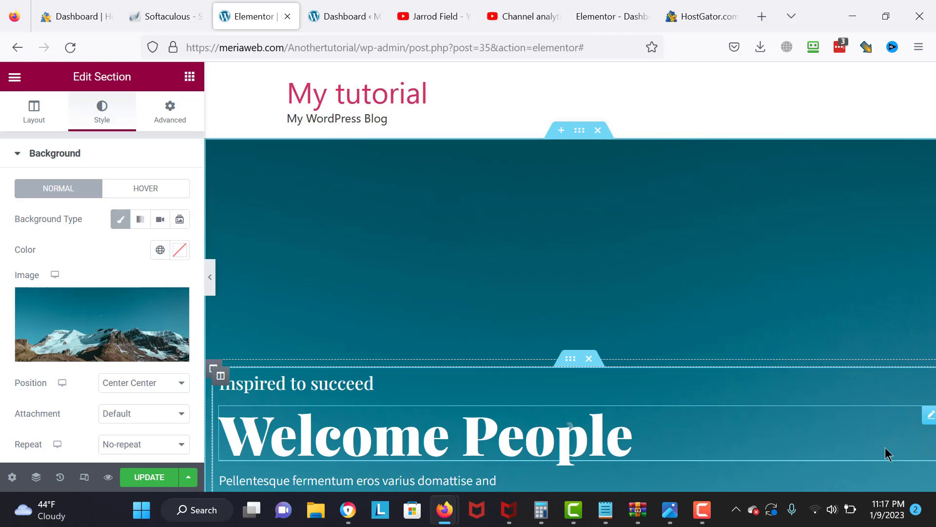
# - Delete the blue service-cards section below the hero
pyautogui.scroll(-5, 687, 318)
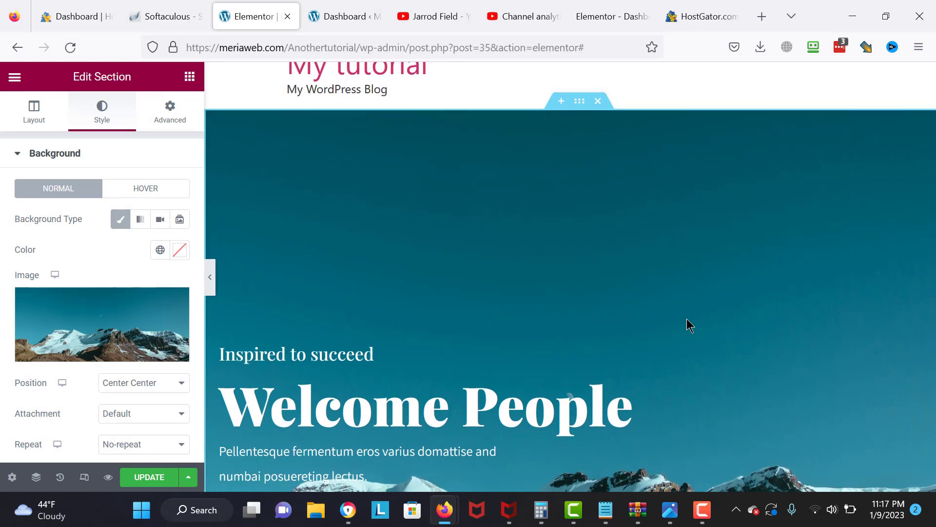
pyautogui.scroll(-8, 688, 323)
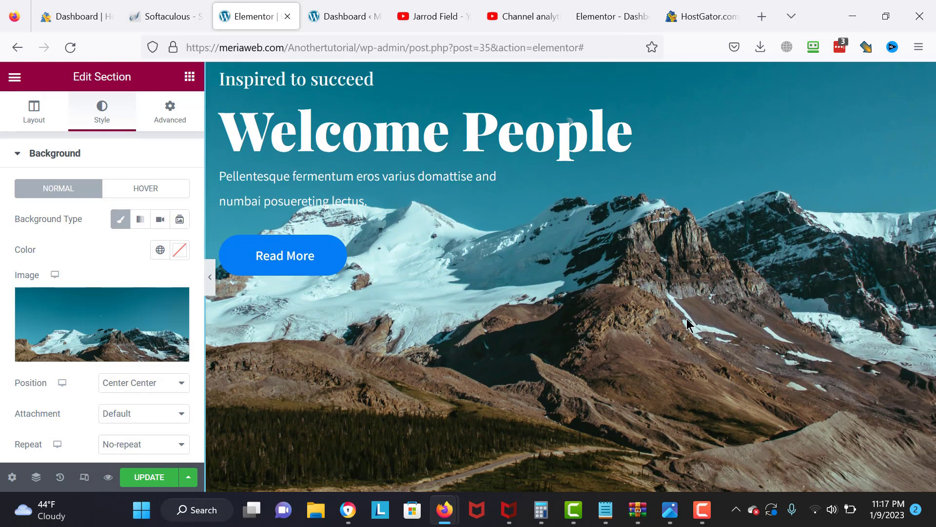
pyautogui.scroll(1, 687, 318)
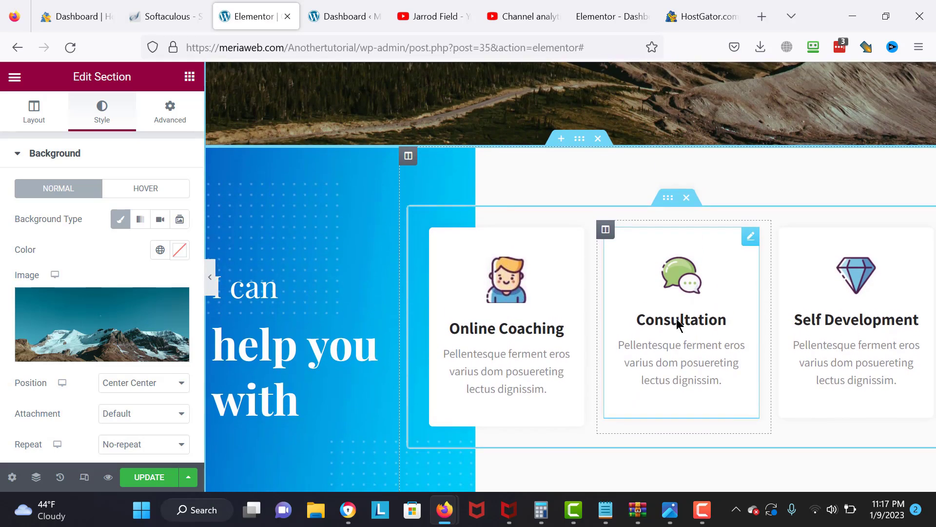
pyautogui.scroll(-5, 470, 298)
pyautogui.scroll(-5, 470, 302)
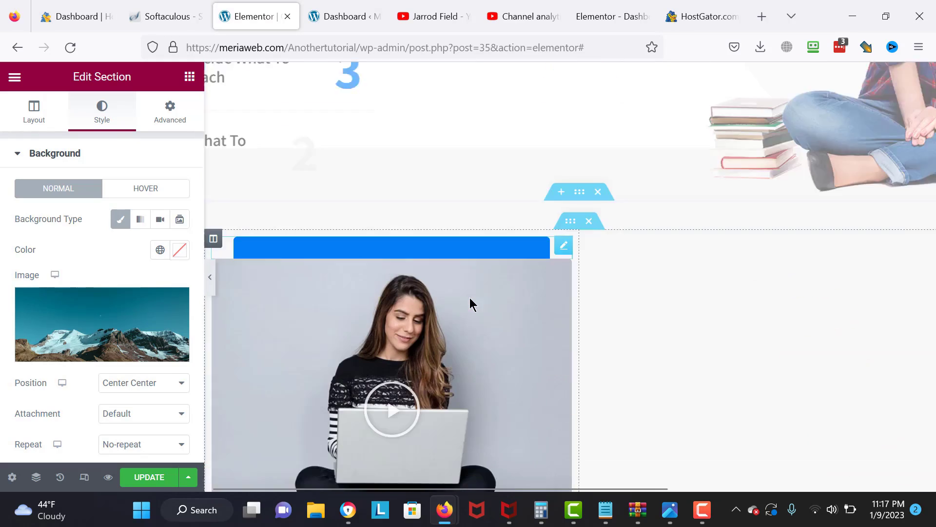
pyautogui.scroll(8, 470, 302)
pyautogui.scroll(15, 471, 304)
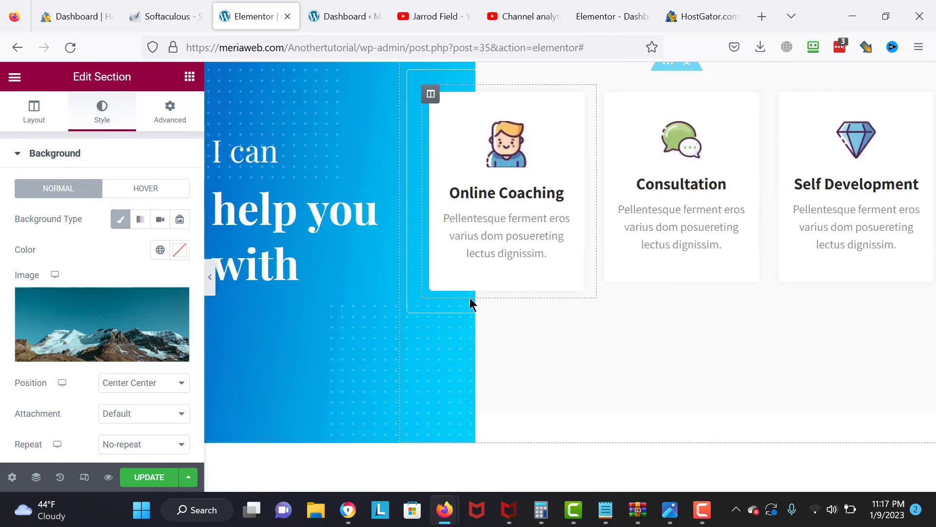
pyautogui.scroll(-5, 471, 303)
pyautogui.scroll(-1, 471, 304)
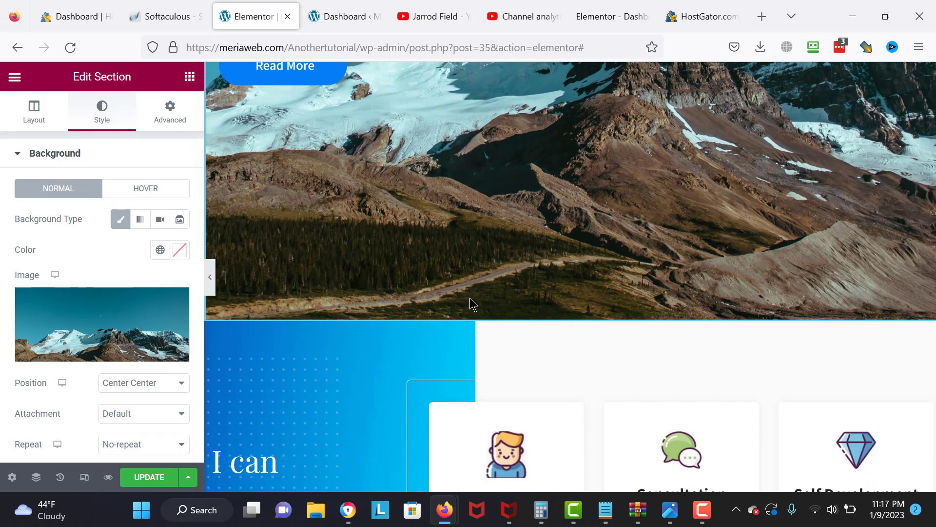
pyautogui.click(597, 314)
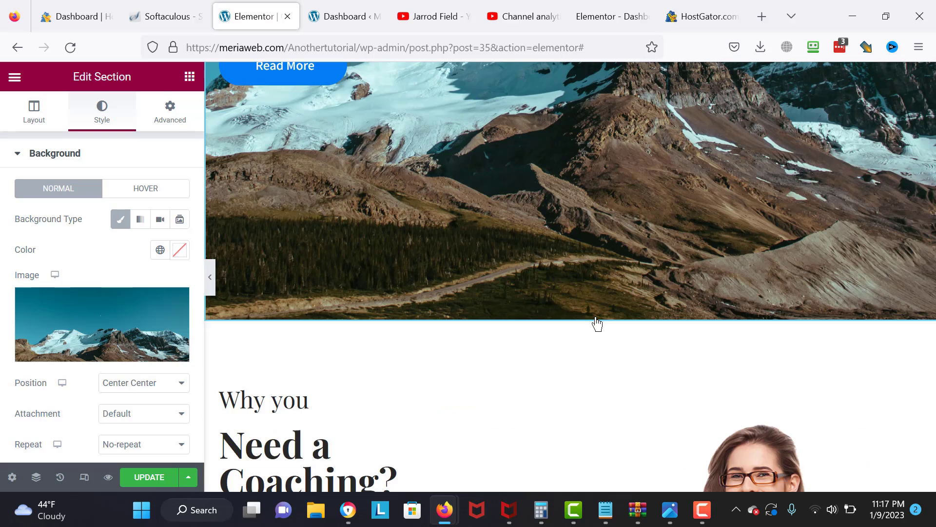
# - Delete the 'Why you Need a Coaching?' section
pyautogui.scroll(-1, 598, 323)
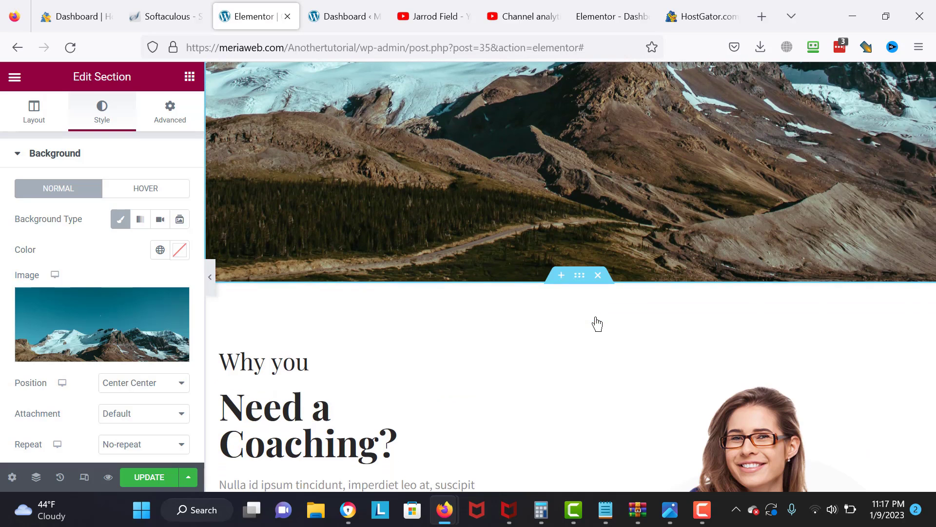
pyautogui.click(598, 276)
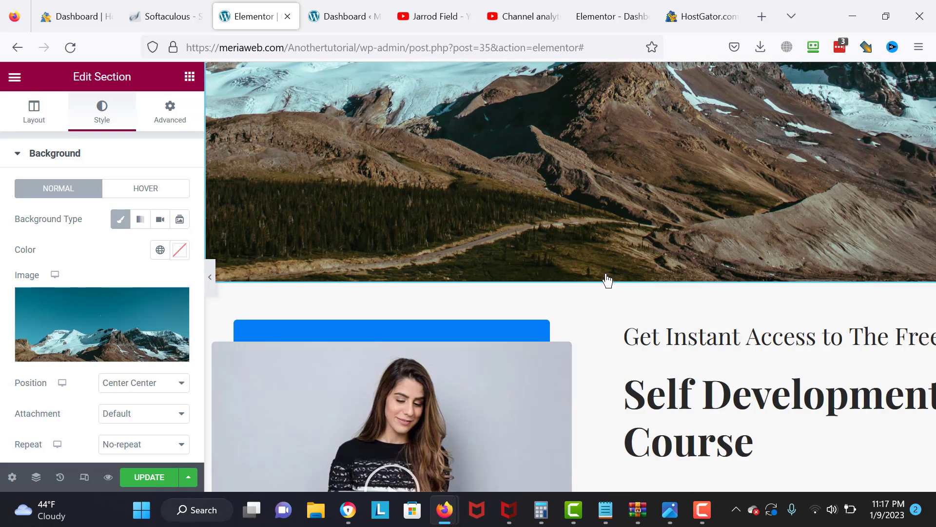
pyautogui.scroll(-5, 607, 281)
pyautogui.scroll(1, 647, 371)
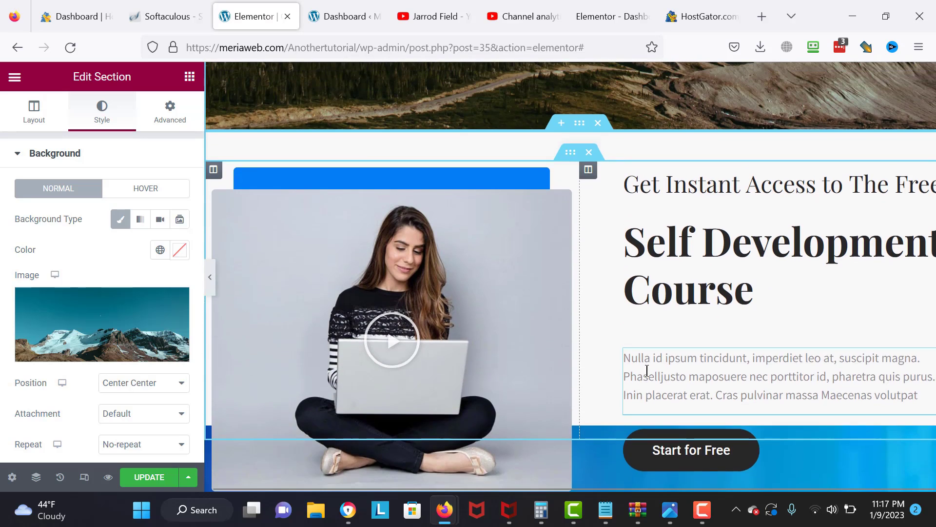
pyautogui.scroll(2, 647, 370)
# - Preview the course video in its lightbox, then close it
pyautogui.click(418, 357)
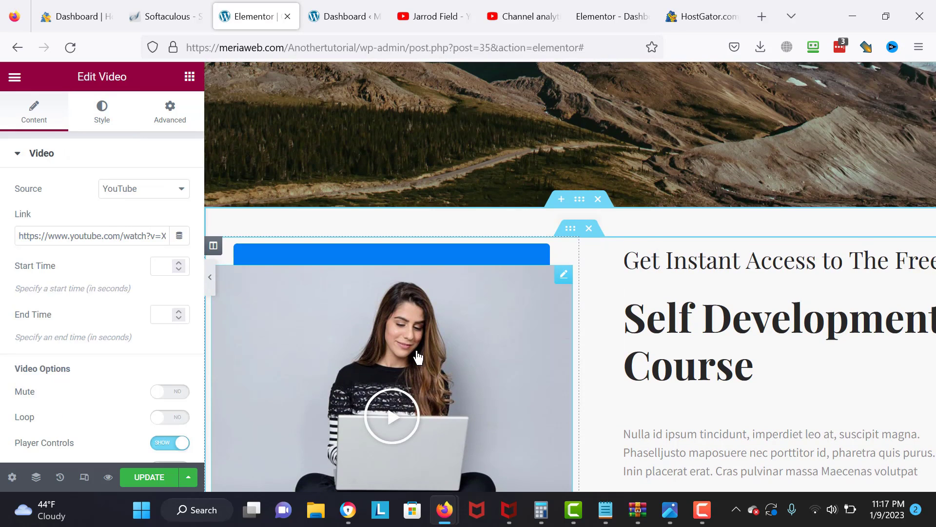
pyautogui.click(418, 358)
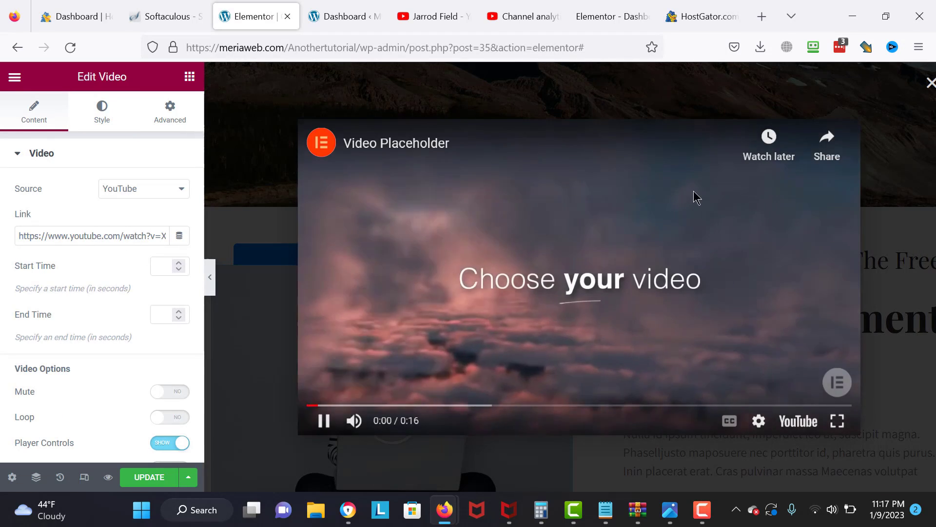
pyautogui.click(930, 83)
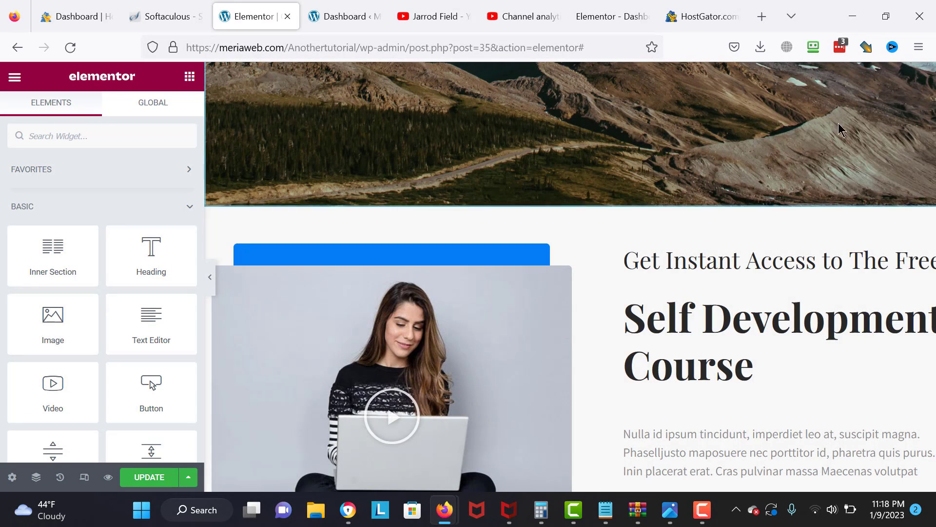
pyautogui.hscroll(1, 771, 169)
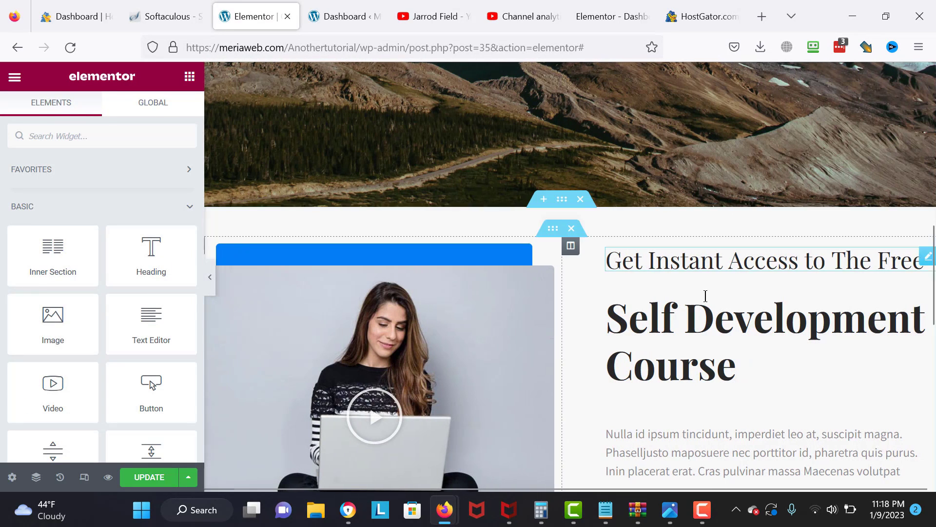
# - Empty the 'Self Development Course' heading, briefly trying 'Its not hard :' first
pyautogui.doubleClick(727, 373)
pyautogui.press('BackSpace')
pyautogui.hotkey('ctrl', 'a')
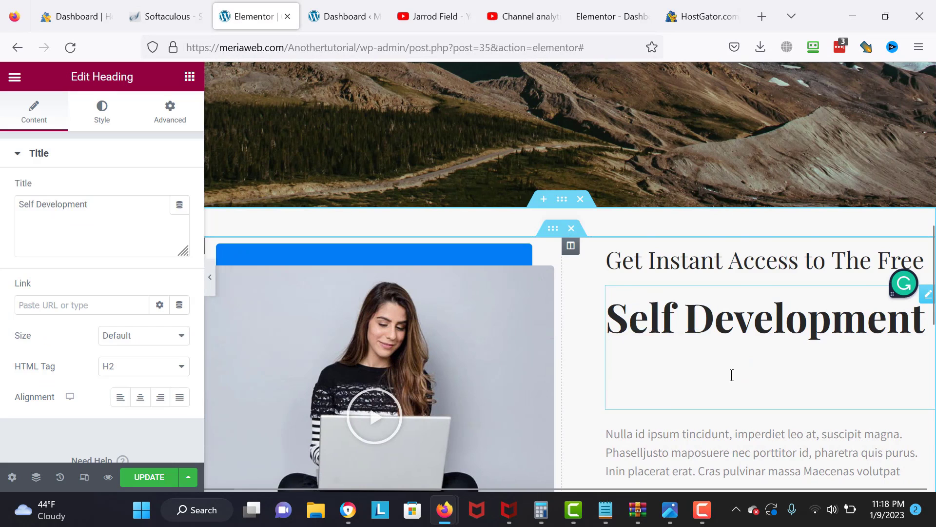
pyautogui.write('Its not hard')
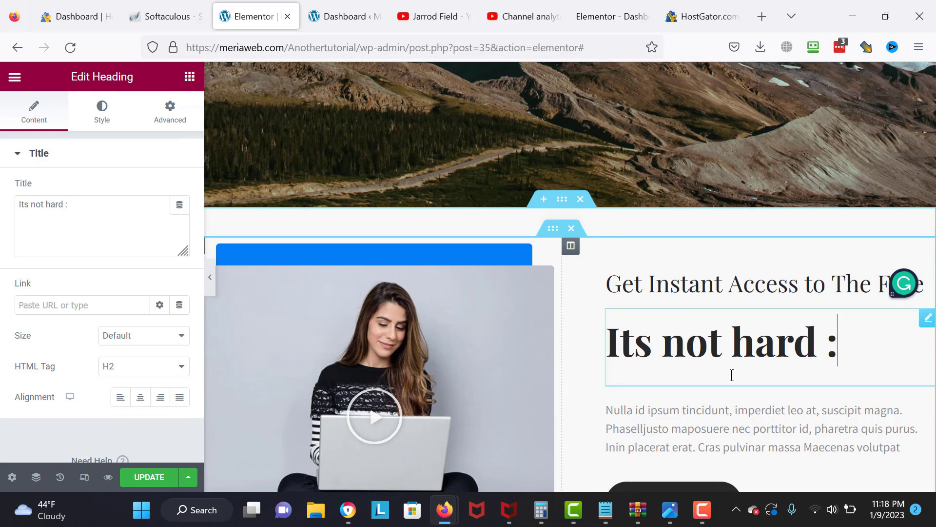
pyautogui.write(' :')
pyautogui.press('BackSpace')
pyautogui.press('BackSpace')
pyautogui.press('BackSpace')
pyautogui.press('BackSpace')
pyautogui.press('BackSpace')
pyautogui.press('BackSpace')
pyautogui.press('BackSpace')
pyautogui.press('BackSpace')
pyautogui.press('BackSpace')
pyautogui.press('BackSpace')
pyautogui.press('BackSpace')
pyautogui.press('BackSpace')
pyautogui.press('BackSpace')
pyautogui.press('BackSpace')
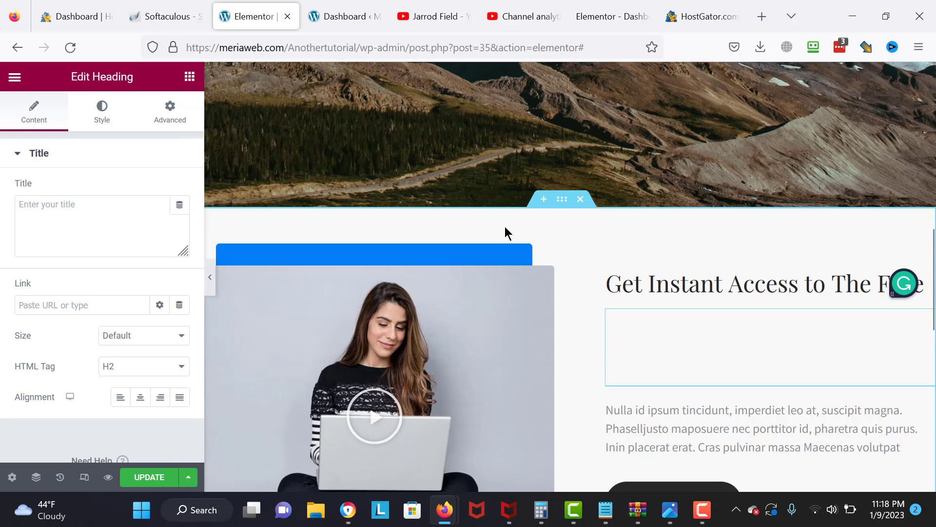
pyautogui.scroll(10, 505, 226)
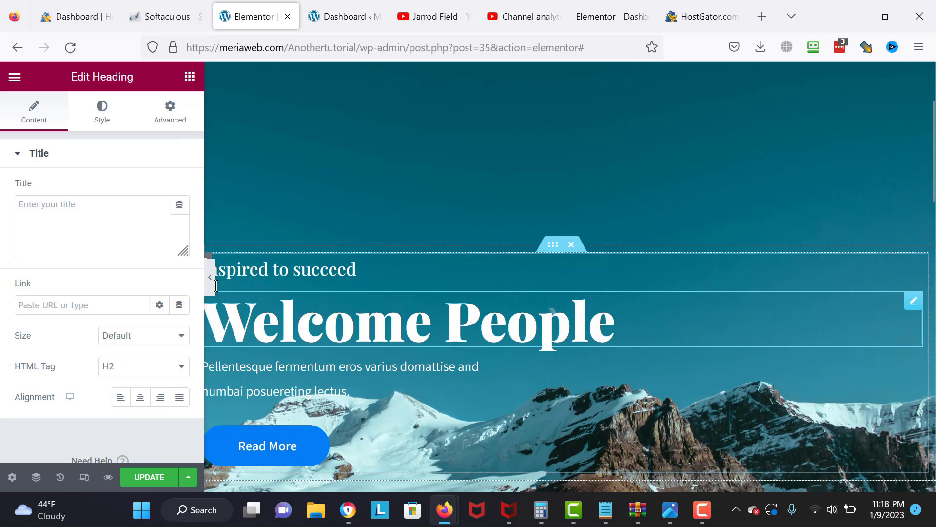
# - Select the Welcome People heading, hide the sidebar, and scroll the full-width preview
pyautogui.click(214, 292)
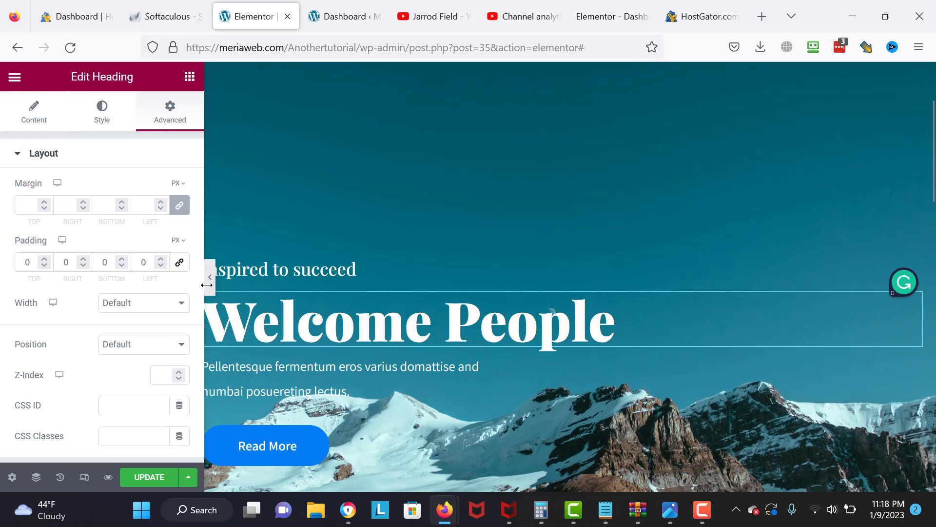
pyautogui.click(210, 282)
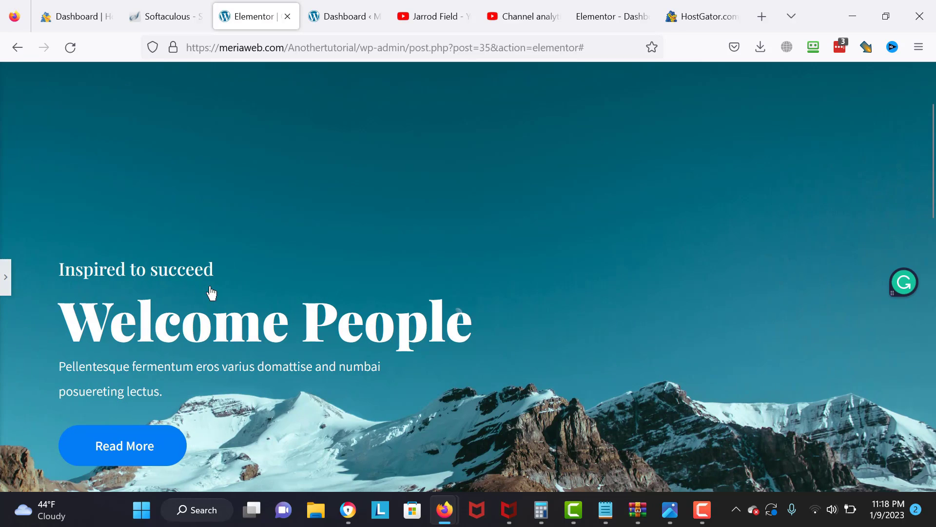
pyautogui.scroll(3, 676, 242)
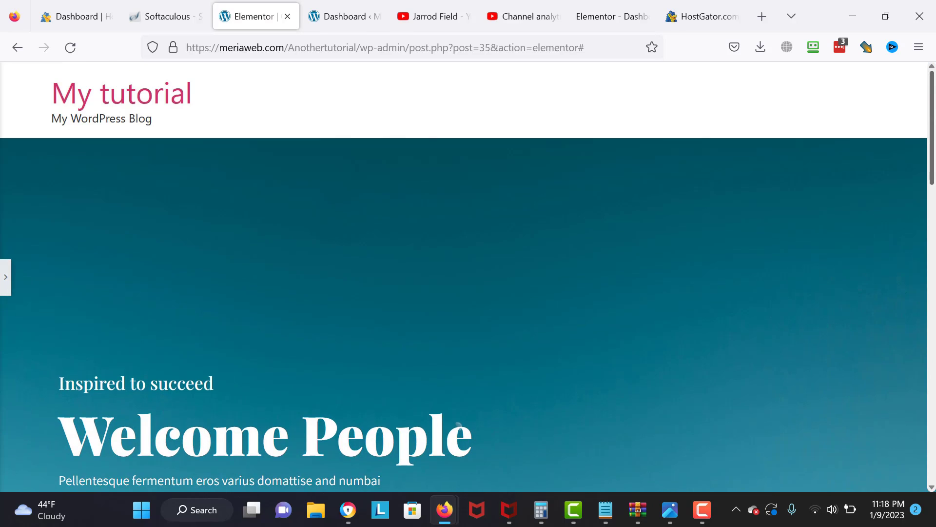
pyautogui.scroll(-5, 469, 276)
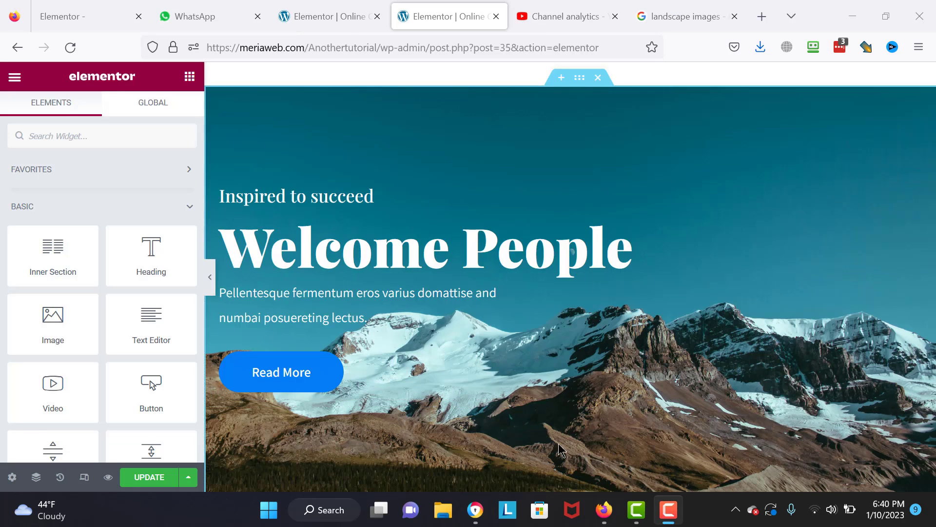
# - Open the template library's Blocks and filter the category to Testimonials
pyautogui.scroll(-1, 557, 463)
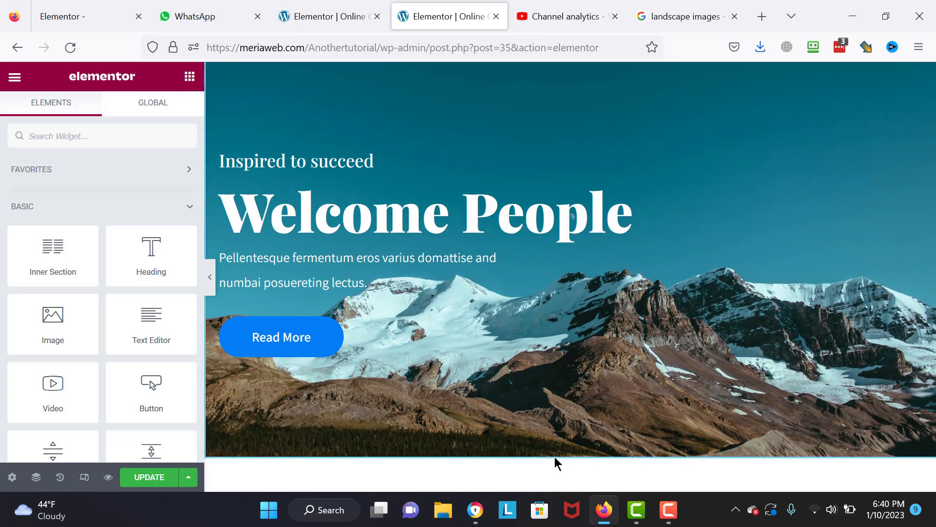
pyautogui.scroll(-6, 558, 463)
pyautogui.click(596, 332)
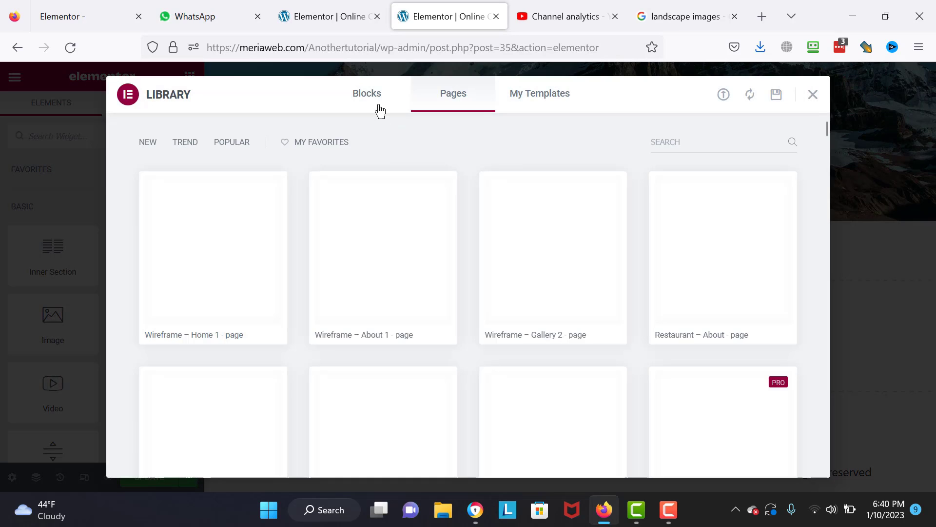
pyautogui.click(380, 110)
pyautogui.click(224, 144)
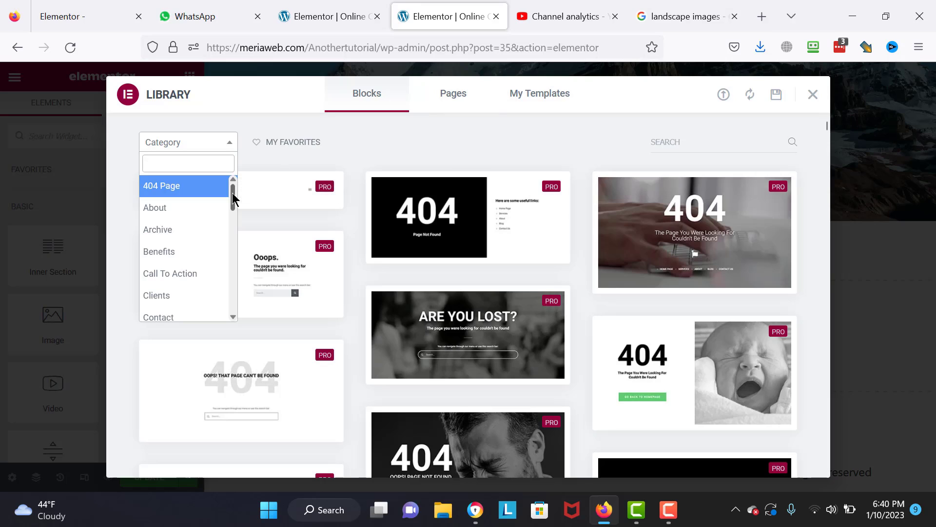
pyautogui.moveTo(233, 194); pyautogui.dragTo(239, 301)
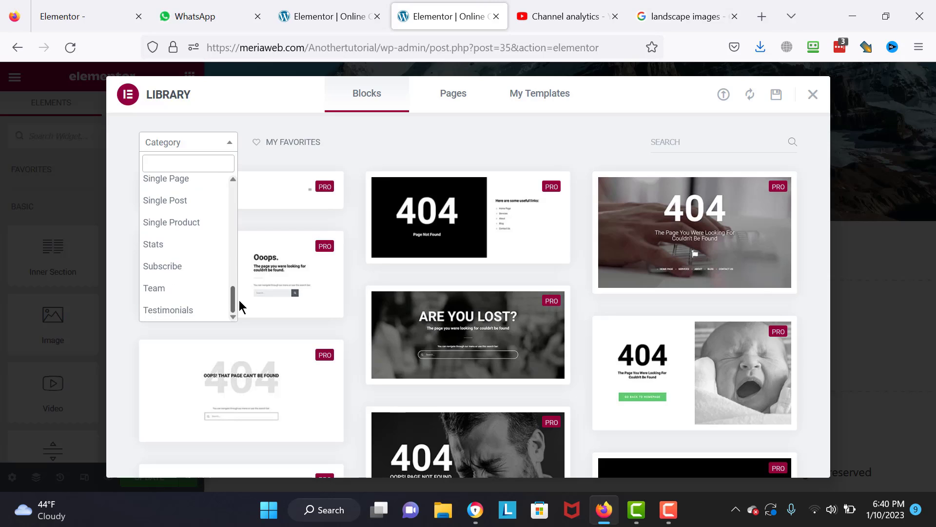
pyautogui.click(202, 311)
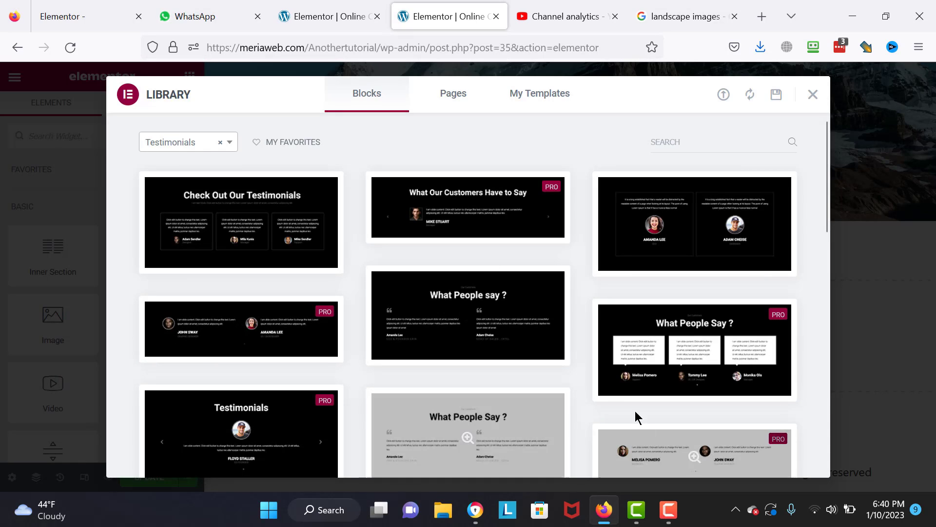
# - Insert the 'Check Out Our Testimonials' block
pyautogui.moveTo(462, 301)
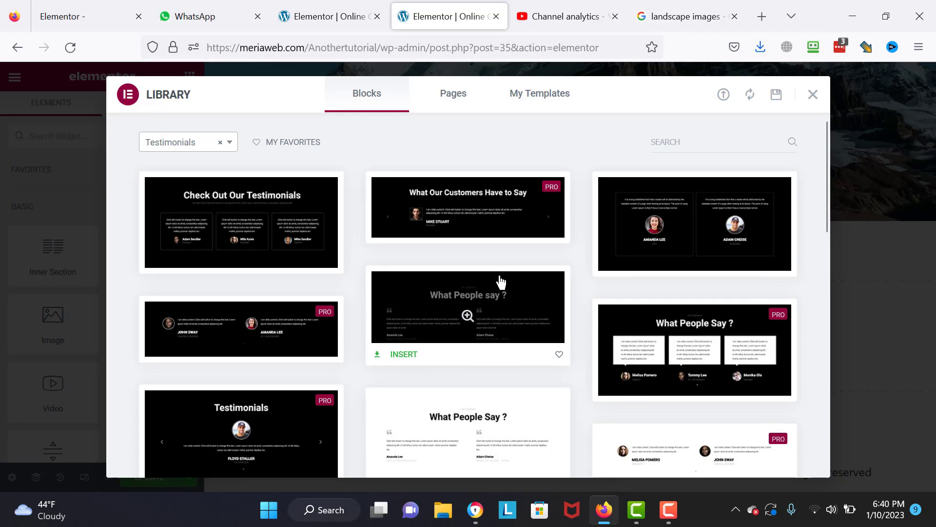
pyautogui.moveTo(829, 209); pyautogui.dragTo(836, 325)
pyautogui.moveTo(232, 398)
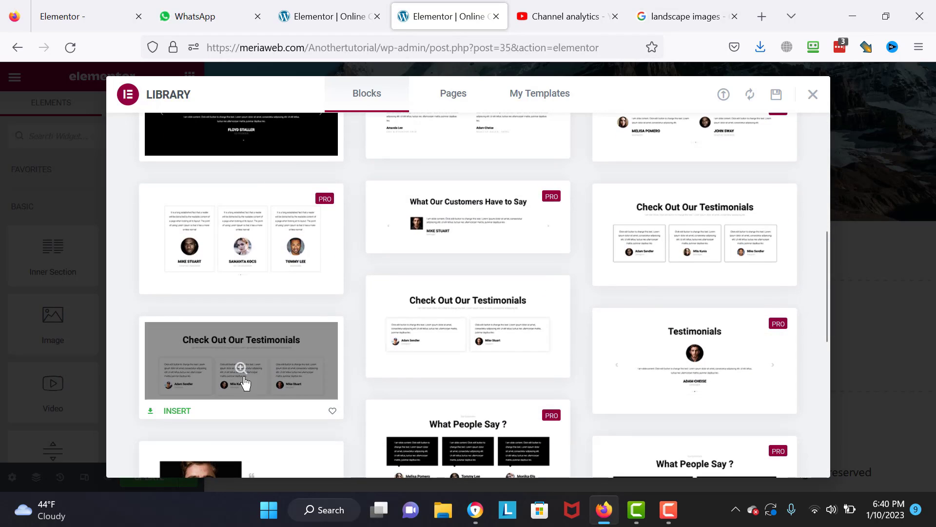
pyautogui.click(176, 408)
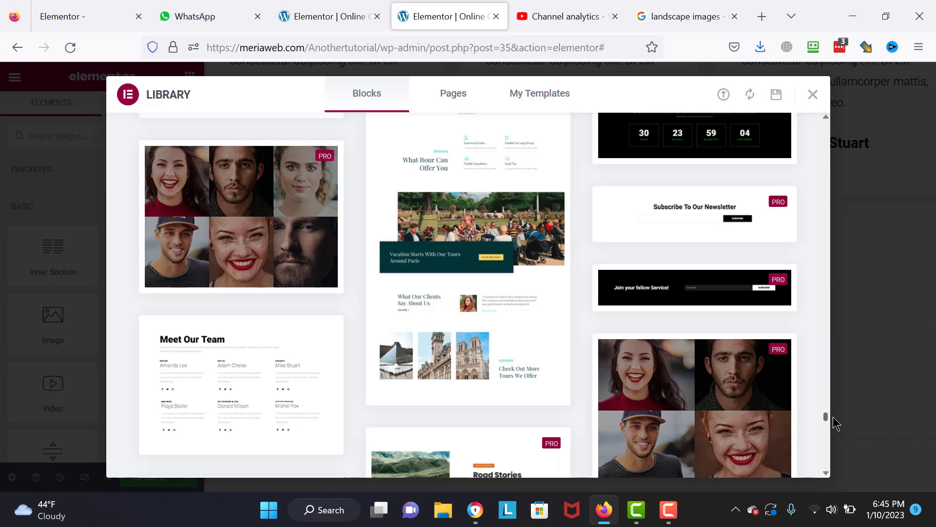
# - Preview the 85% / 90% / 62% / 74% percentage-stats block
pyautogui.moveTo(833, 416); pyautogui.dragTo(833, 411)
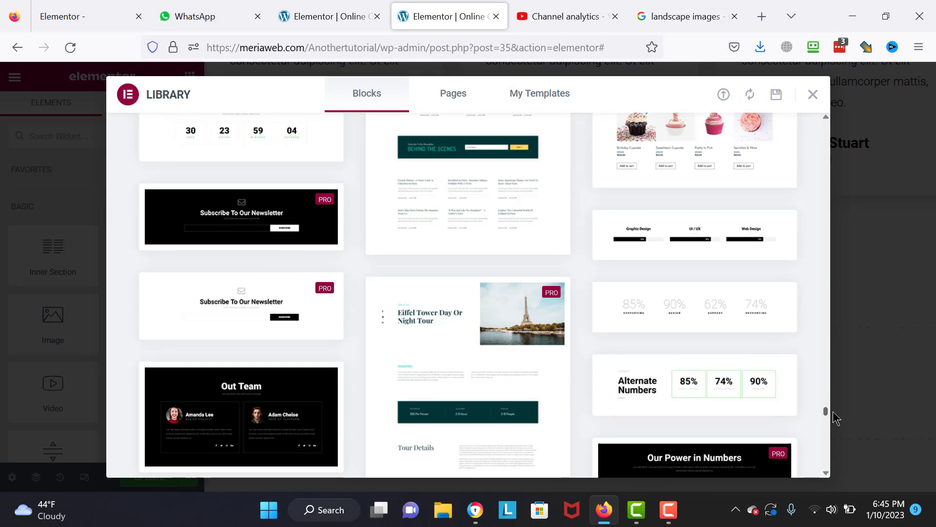
pyautogui.moveTo(680, 318)
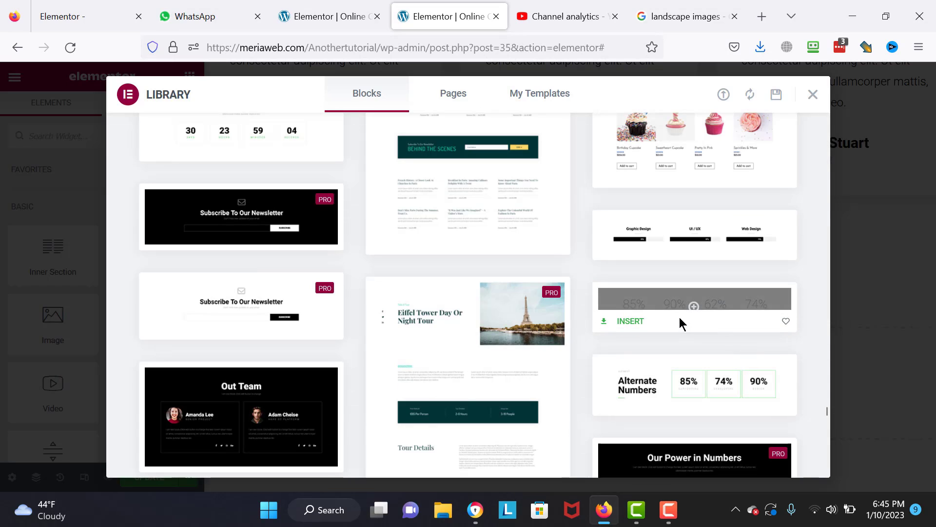
pyautogui.click(629, 327)
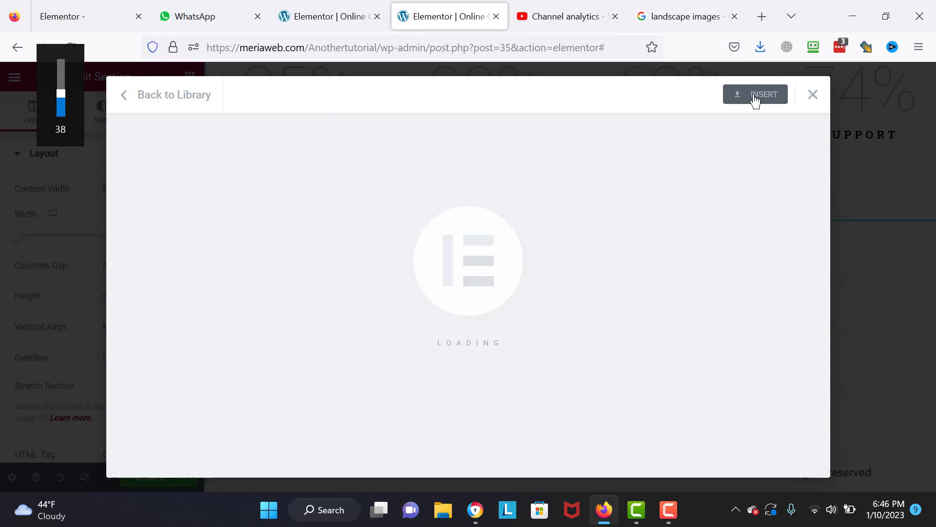
# - Insert the stats block and start retyping its inquiries heading as 'Contact us now!'
pyautogui.click(755, 95)
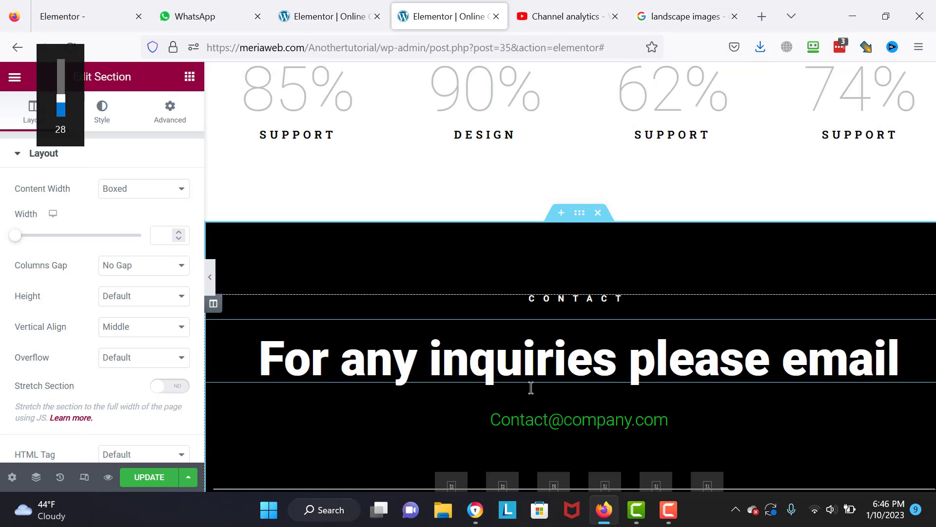
pyautogui.doubleClick(526, 359)
pyautogui.moveTo(903, 358); pyautogui.dragTo(201, 359)
pyautogui.write('Conta')
pyautogui.press('BackSpace')
pyautogui.press('BackSpace')
pyautogui.press('BackSpace')
pyautogui.press('BackSpace')
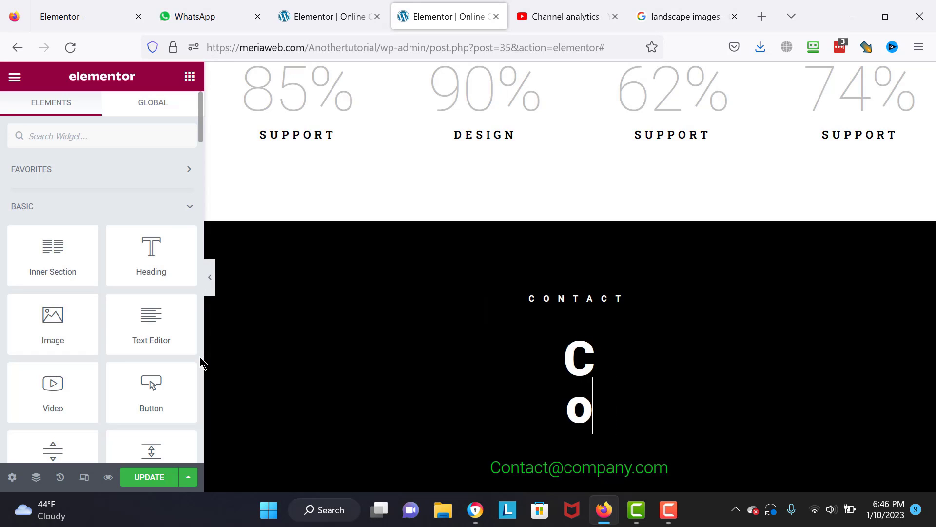
pyautogui.write('ontact us now!')
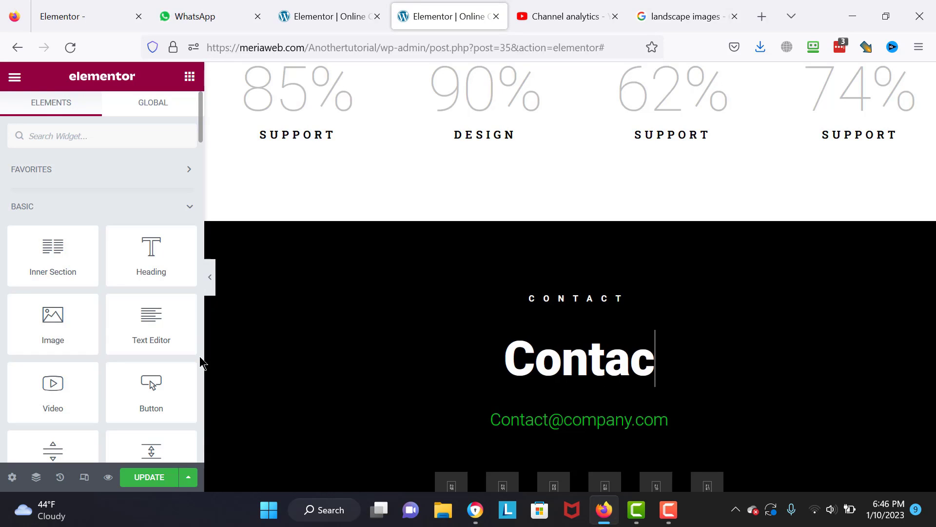